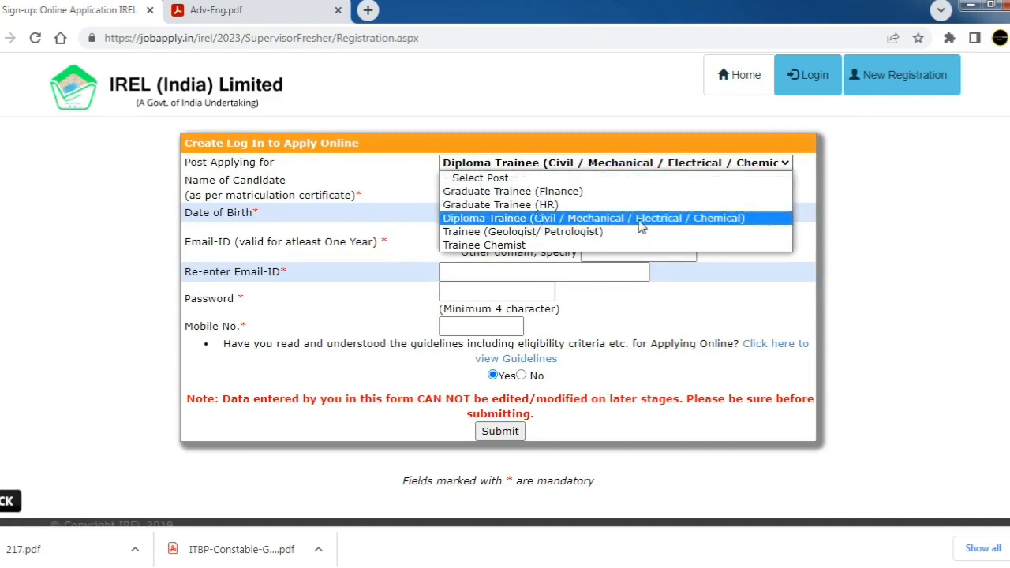
# Choose Diploma Trainee (Civil / Mechanical / Electrical / Chemical) as the post applying for and go to the candidate name field
pyautogui.click(544, 221)
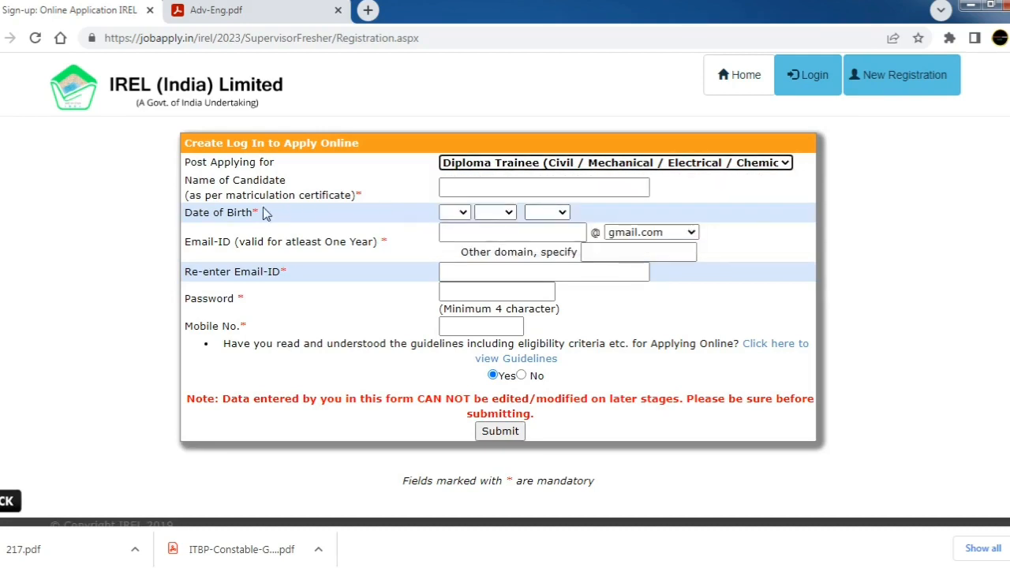
pyautogui.moveTo(354, 197); pyautogui.dragTo(216, 201)
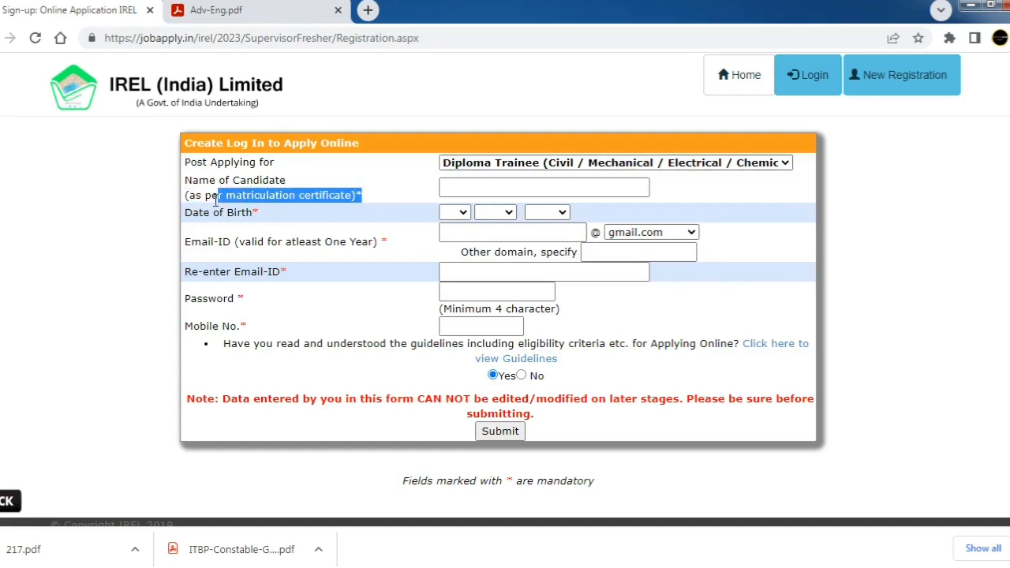
pyautogui.click(461, 186)
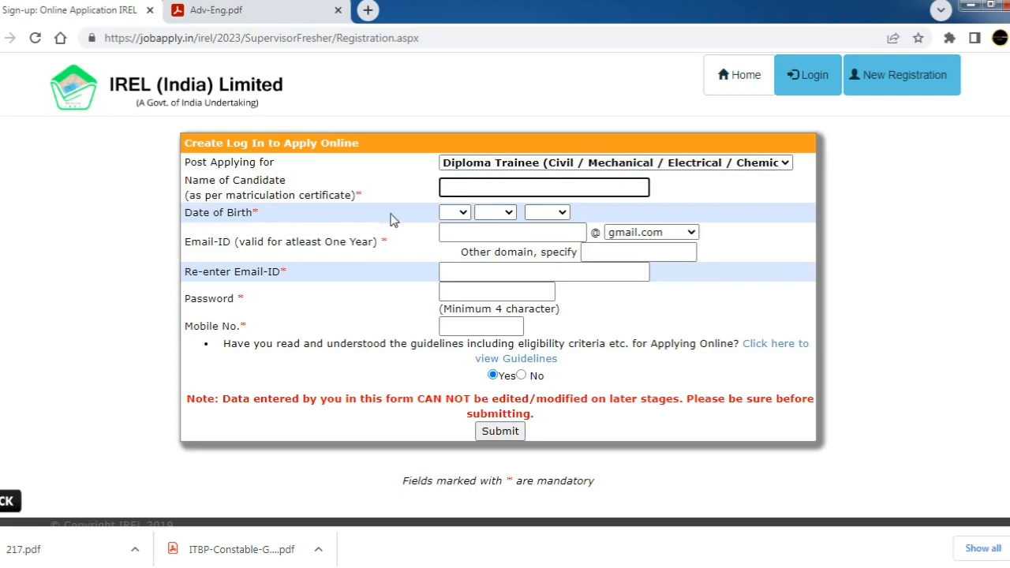
# Go through the registration form's date of birth, email, password and mobile number fields and the note about editing submitted data
pyautogui.click(463, 213)
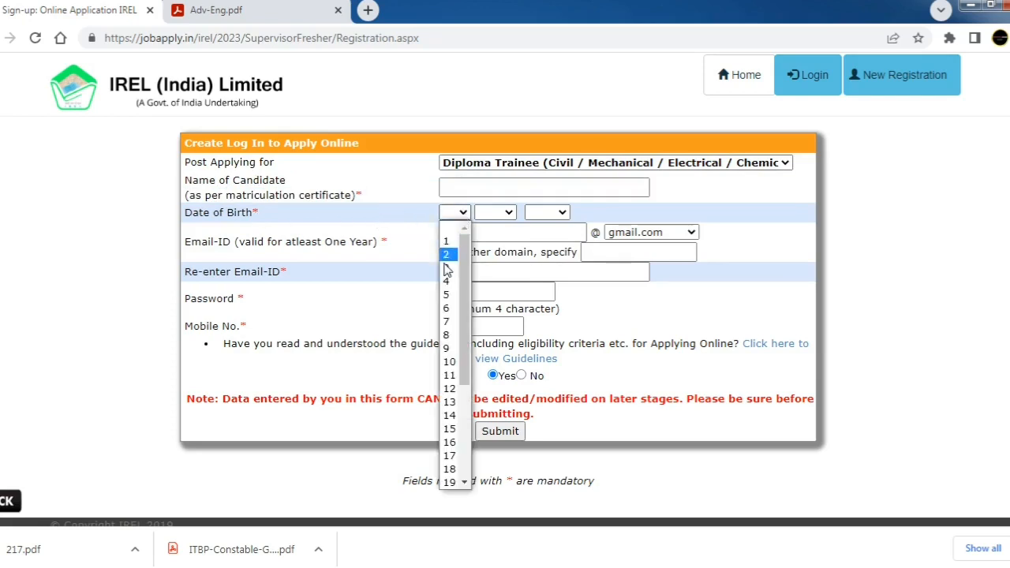
pyautogui.click(495, 212)
pyautogui.click(537, 211)
pyautogui.click(538, 211)
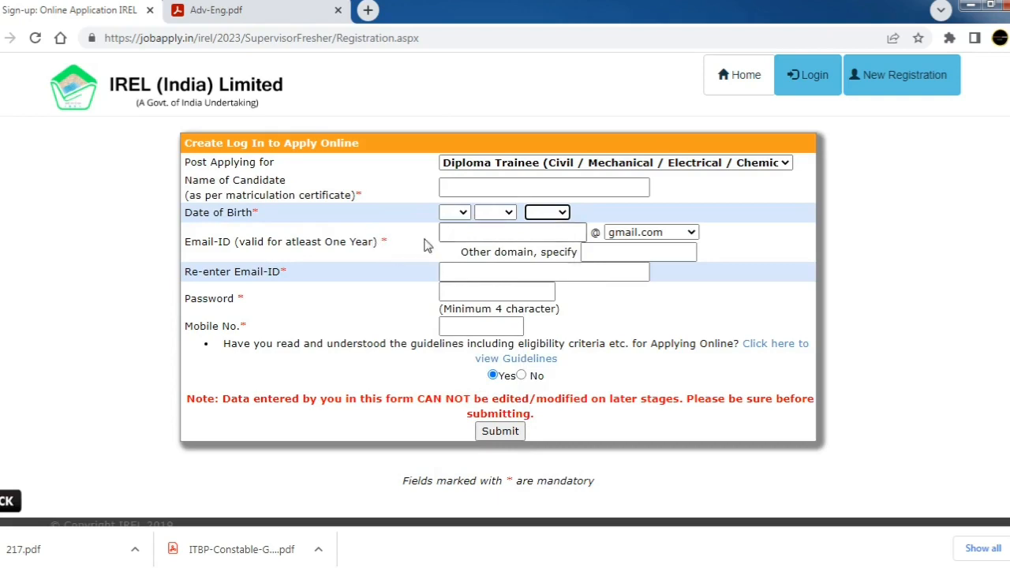
pyautogui.click(476, 234)
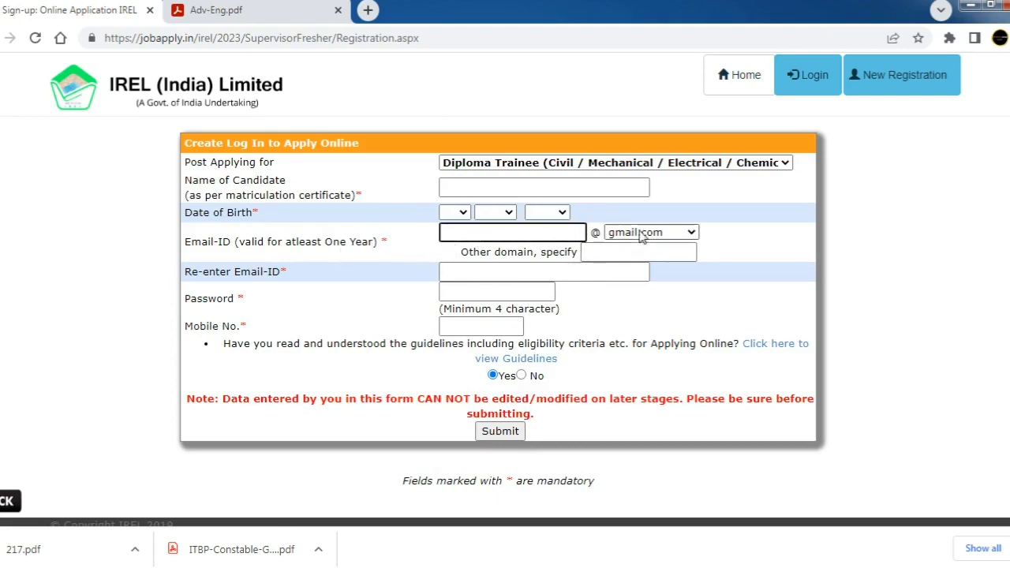
pyautogui.click(643, 233)
pyautogui.click(644, 264)
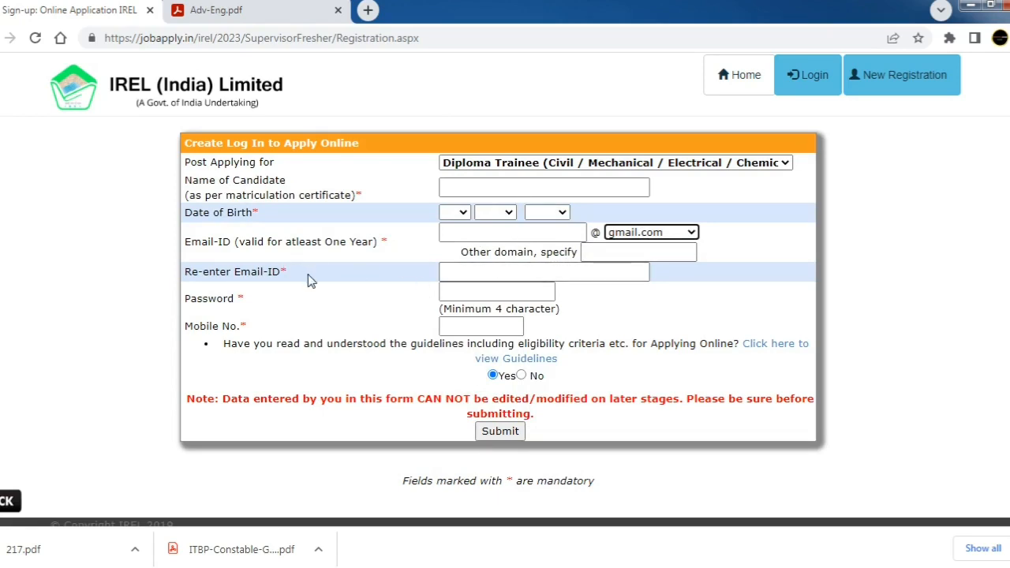
pyautogui.click(478, 270)
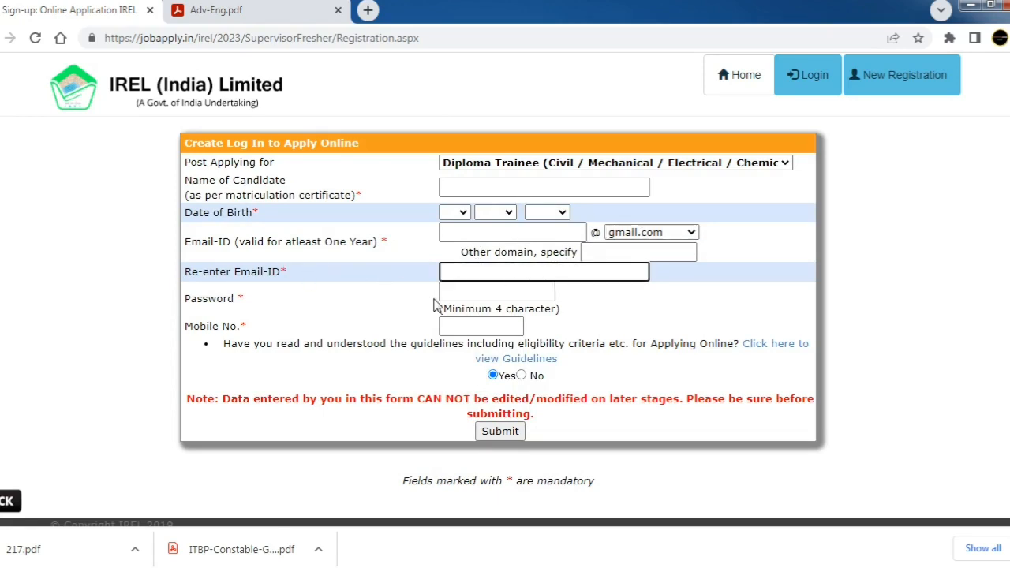
pyautogui.click(498, 290)
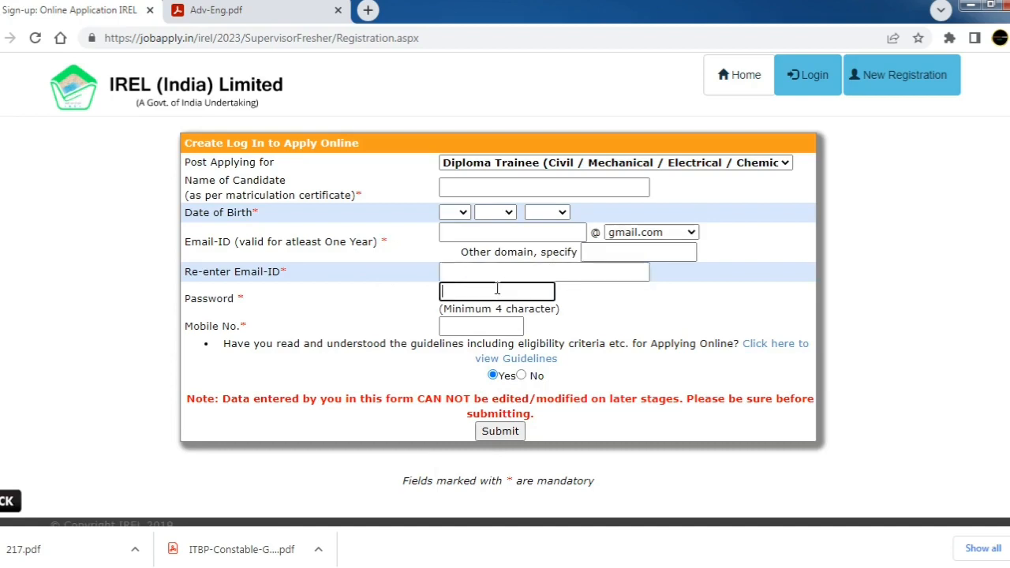
pyautogui.click(483, 328)
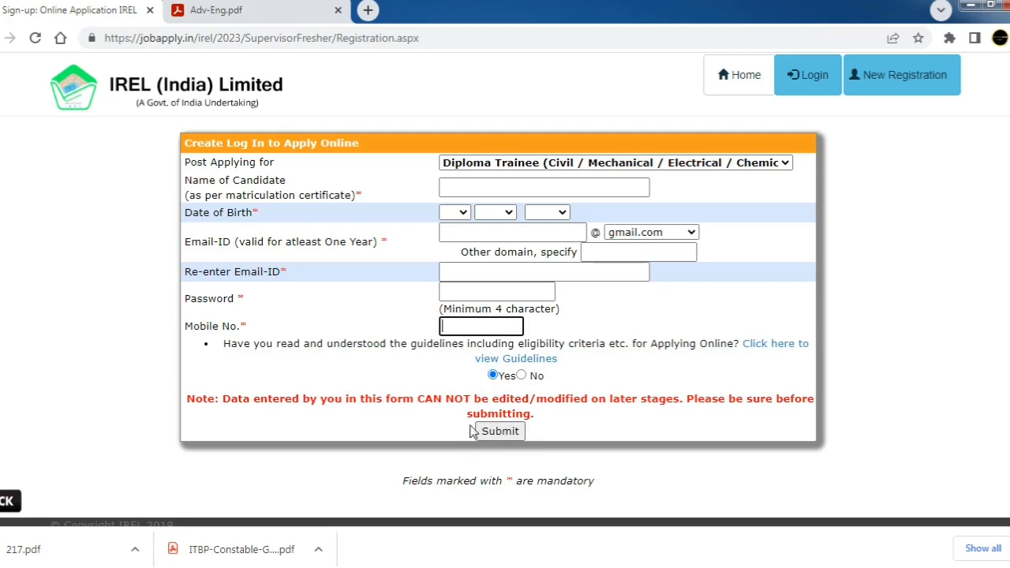
pyautogui.moveTo(318, 400); pyautogui.dragTo(536, 402)
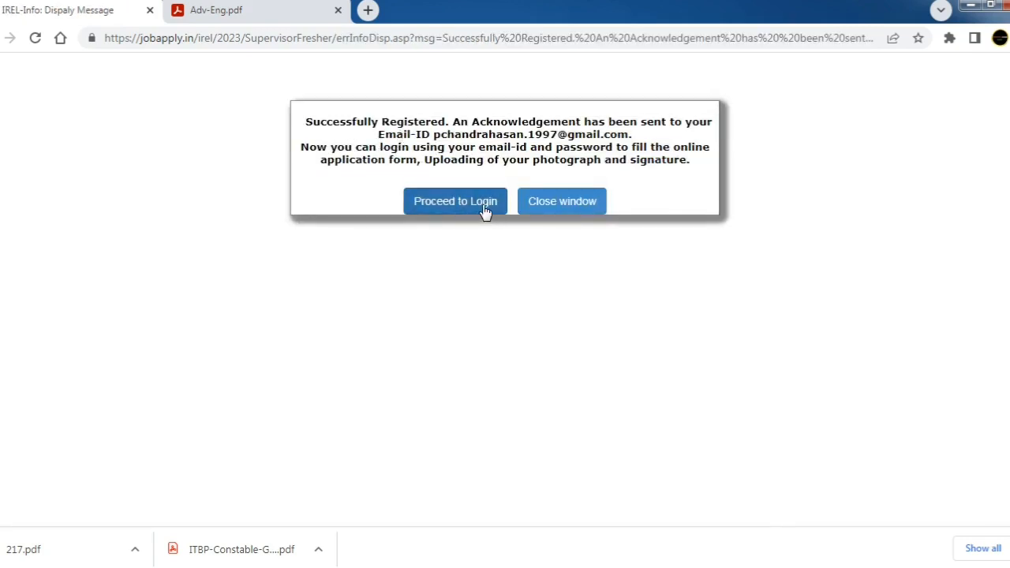
# Proceed to login and sign in with the registered email and account password for the Diploma Trainee (Civil / Mechanical / Electrical / Chemical) post
pyautogui.click(485, 206)
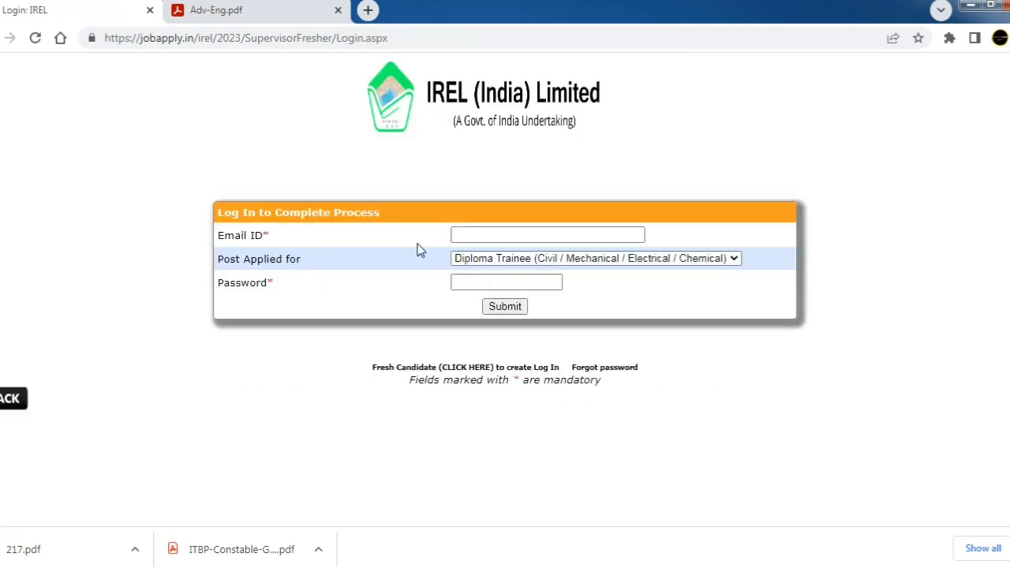
pyautogui.click(473, 235)
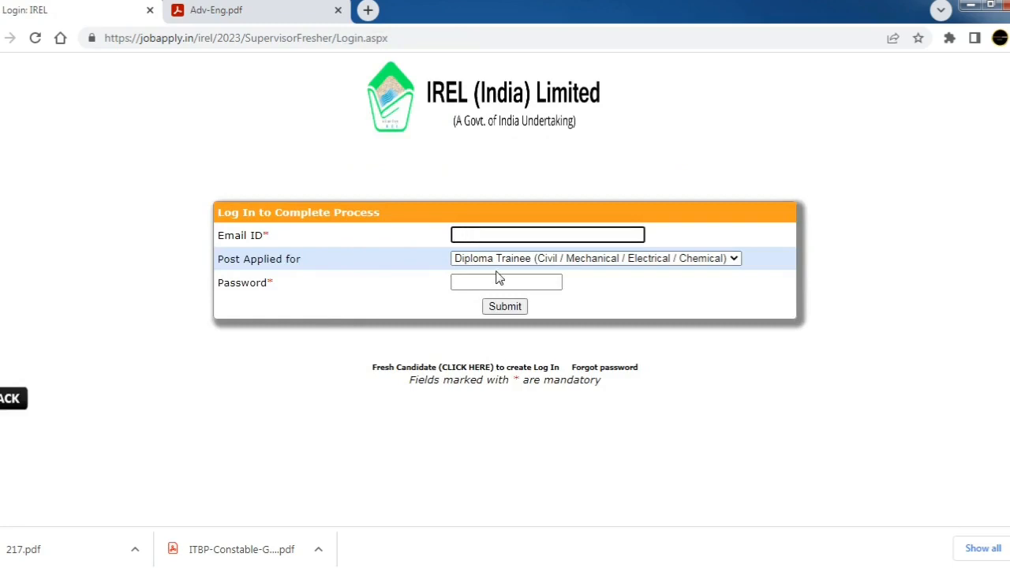
pyautogui.click(498, 262)
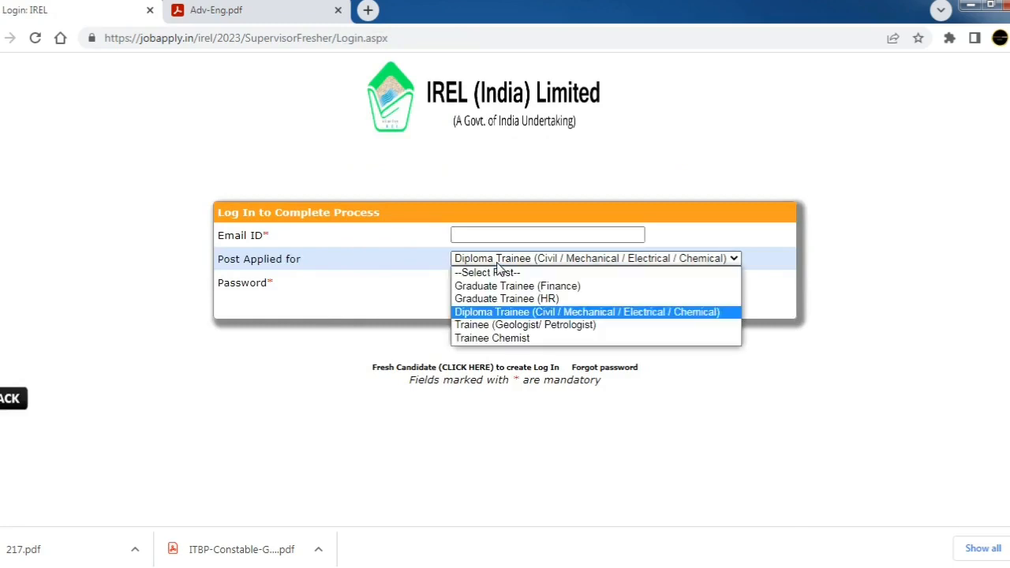
pyautogui.click(534, 312)
pyautogui.click(496, 284)
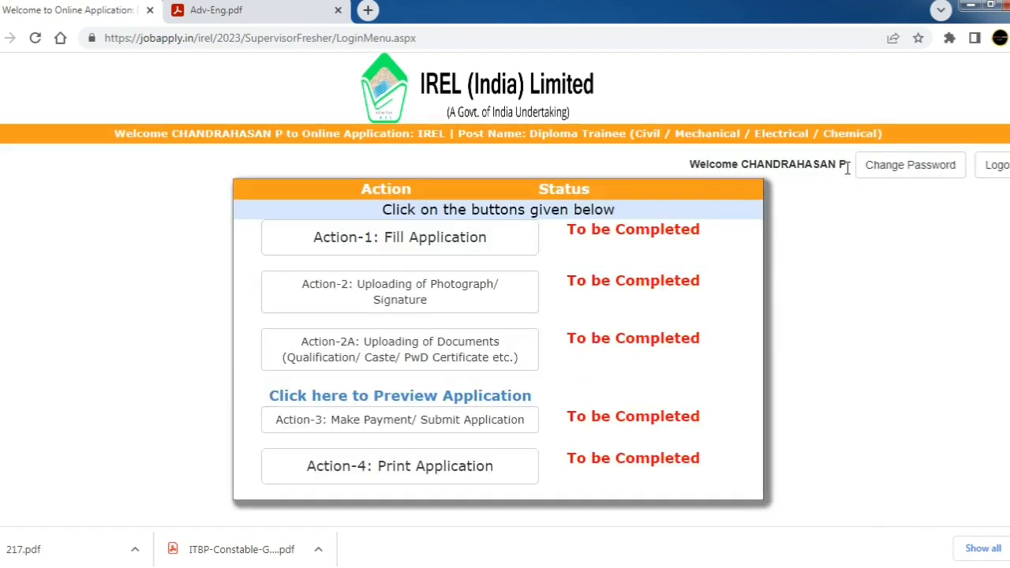
# Check the welcome name and post, open the Fill Application form, and keep Mr. as the candidate's title
pyautogui.moveTo(847, 168); pyautogui.dragTo(715, 166)
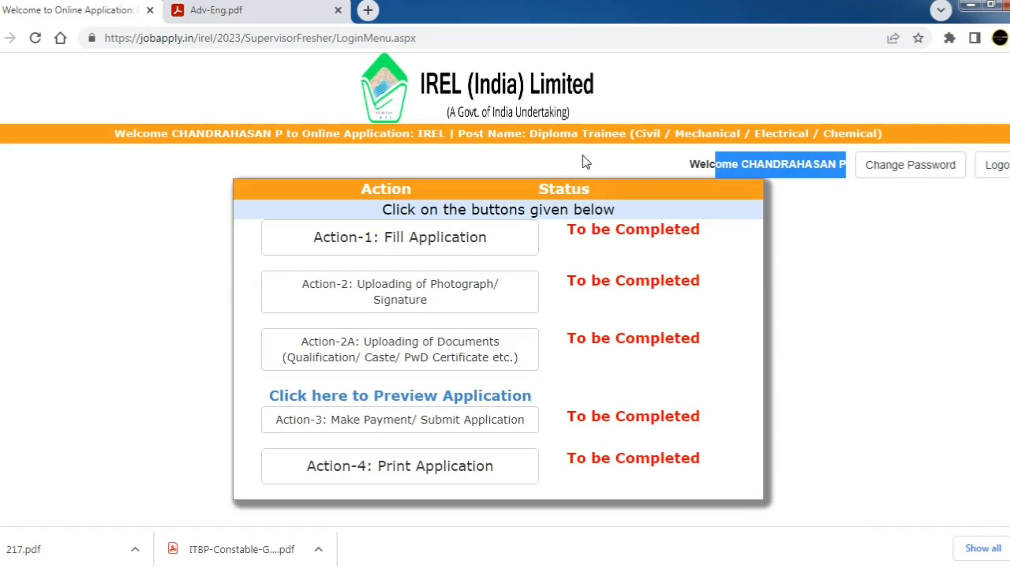
pyautogui.moveTo(639, 136); pyautogui.dragTo(834, 140)
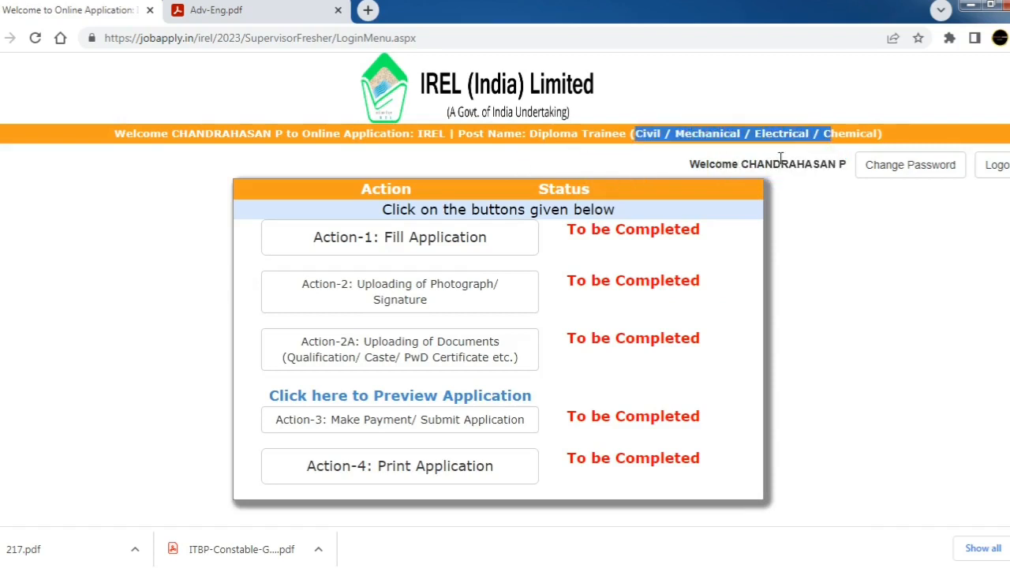
pyautogui.click(409, 244)
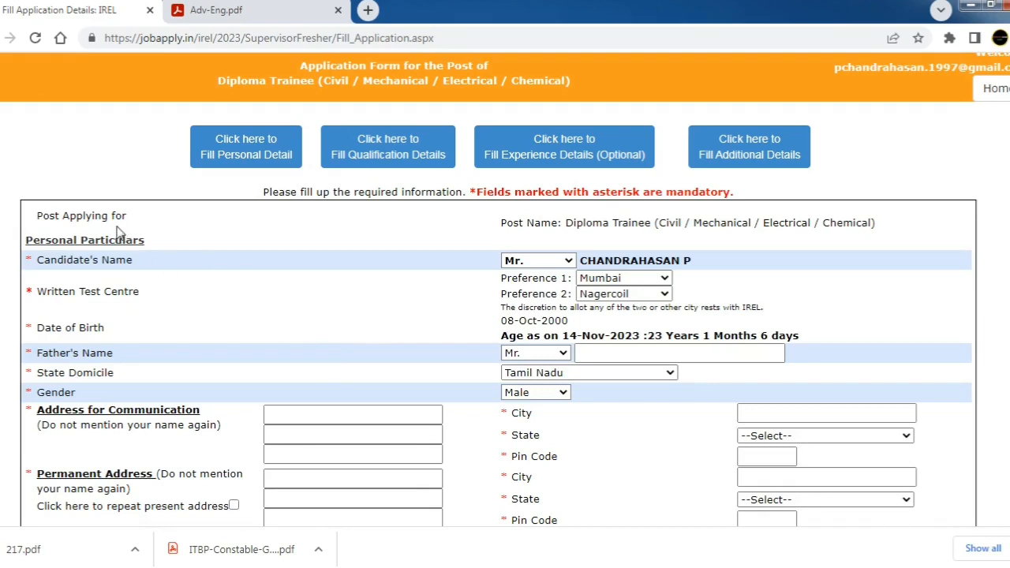
pyautogui.click(566, 261)
pyautogui.click(567, 262)
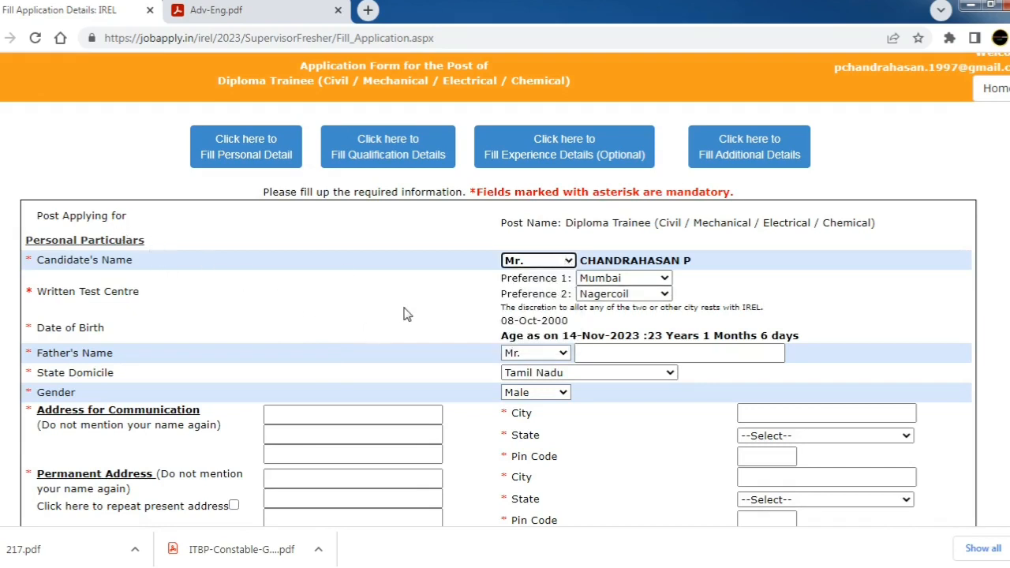
# Set the written test centre preferences to Nagercoil as first choice and Trivandrum as second choice
pyautogui.click(610, 281)
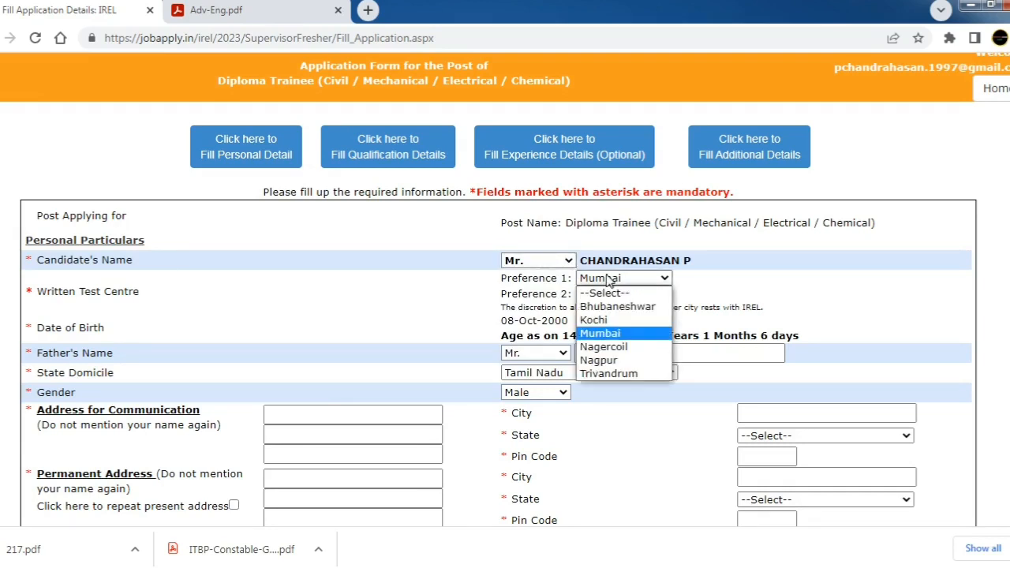
pyautogui.click(609, 281)
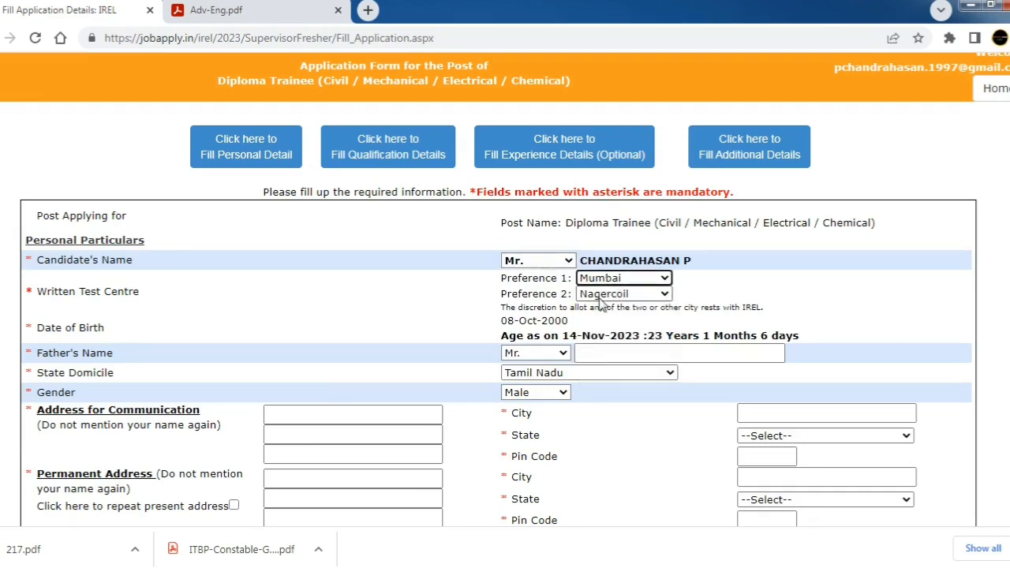
pyautogui.click(603, 297)
pyautogui.click(600, 296)
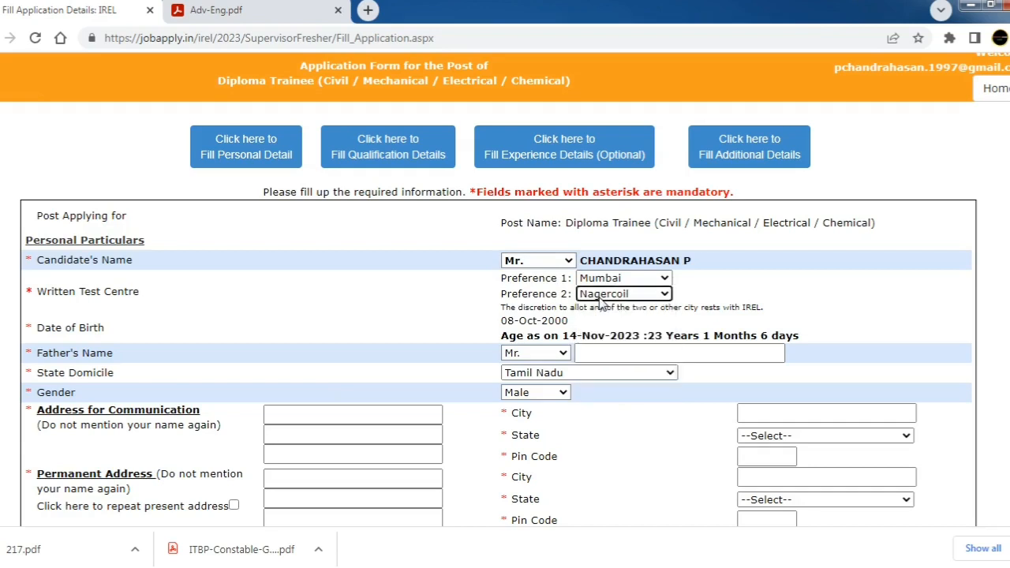
pyautogui.click(603, 280)
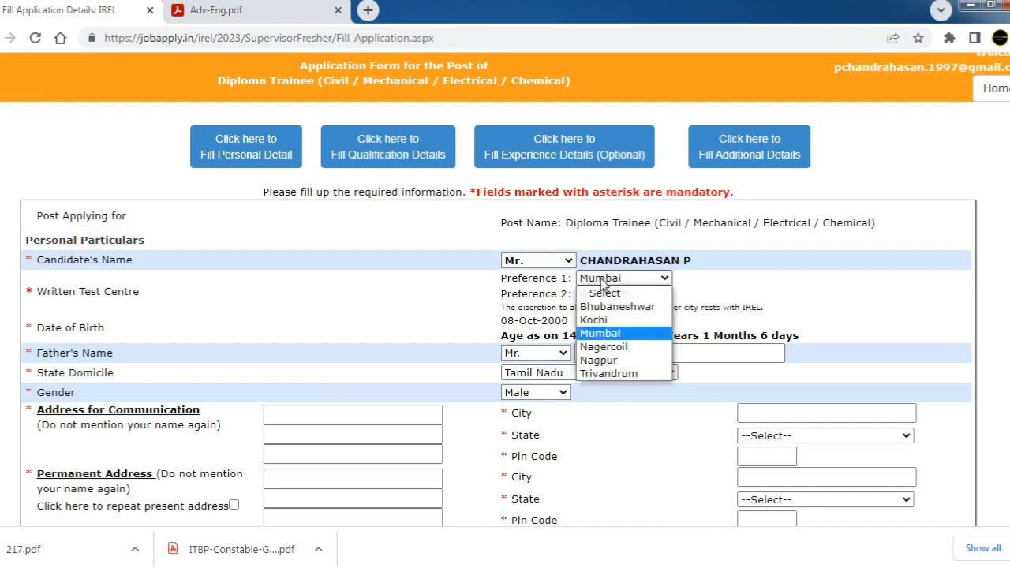
pyautogui.click(603, 346)
pyautogui.click(604, 296)
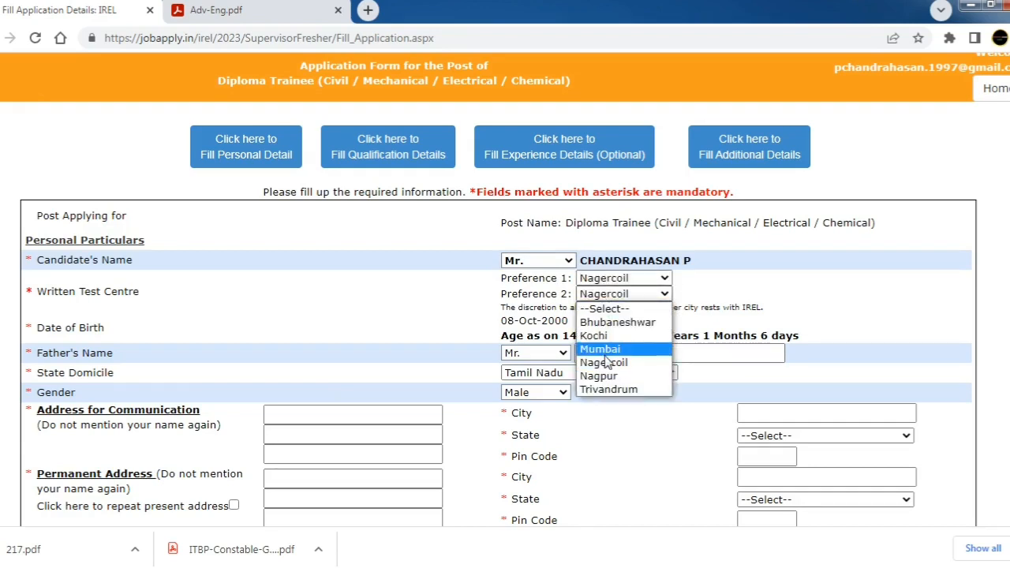
pyautogui.click(606, 390)
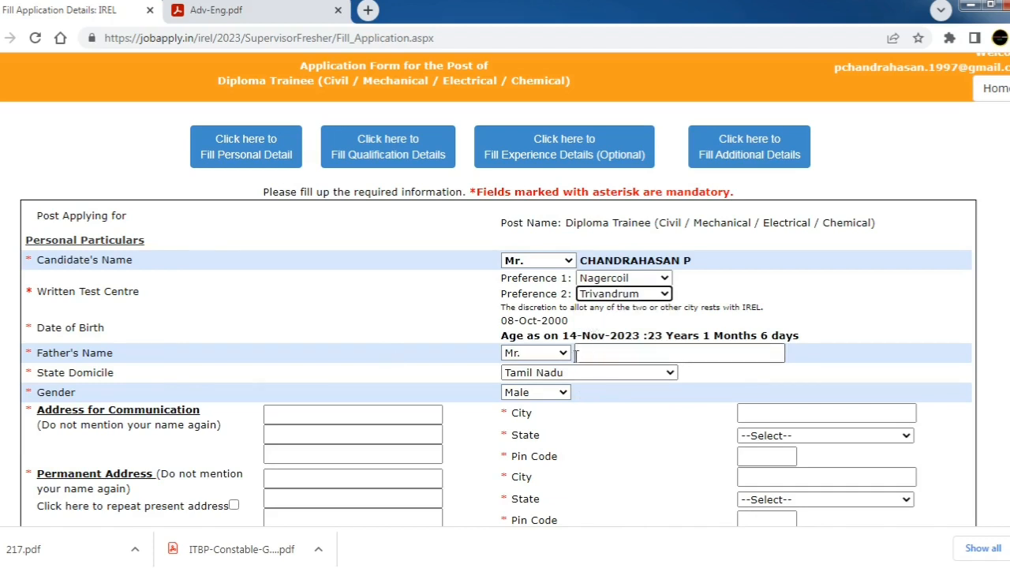
# Keep Mr. as the father's title, Tamil Nadu as the state domicile and Male as the gender
pyautogui.click(562, 356)
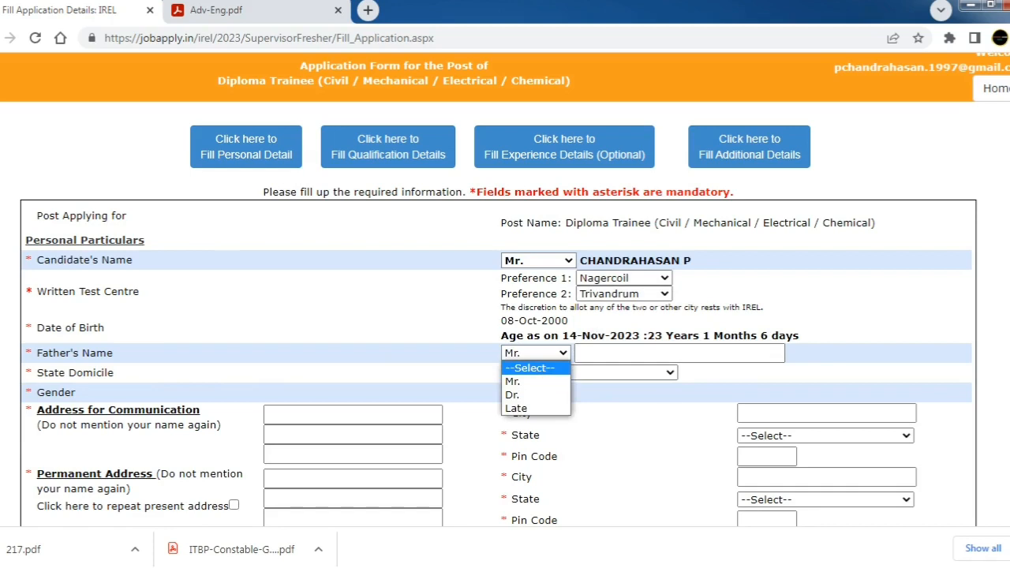
pyautogui.click(827, 551)
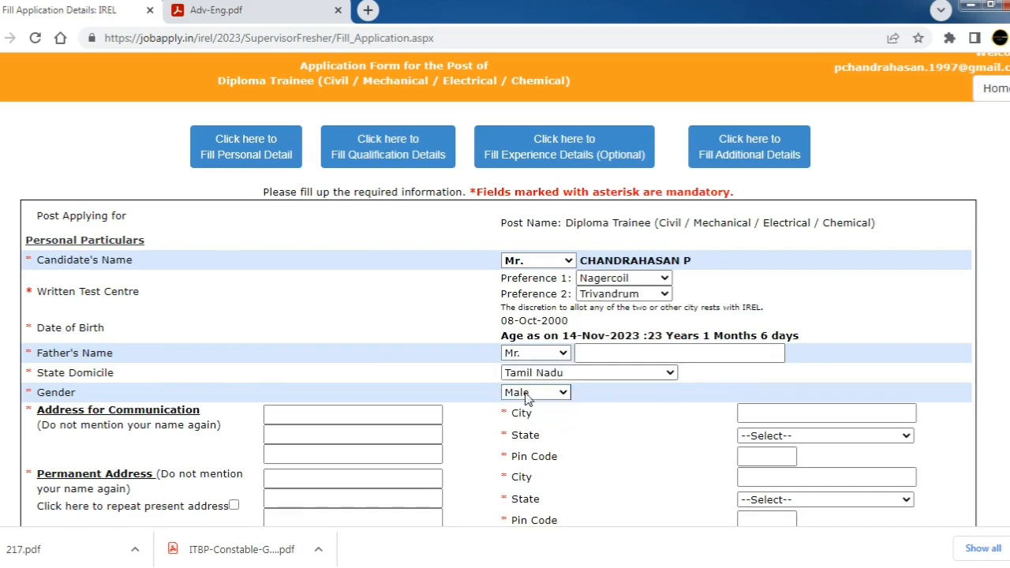
pyautogui.click(525, 374)
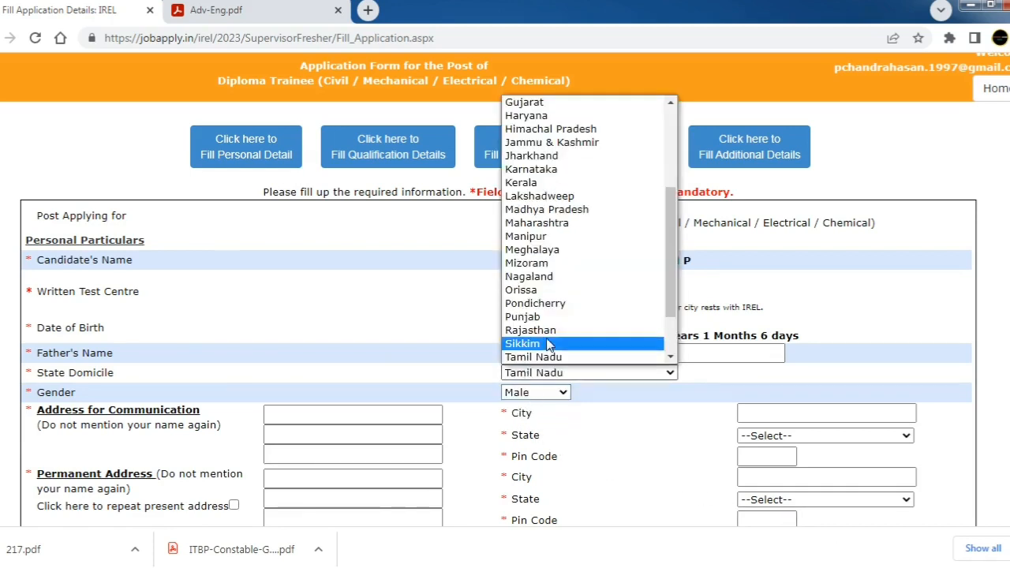
pyautogui.click(565, 357)
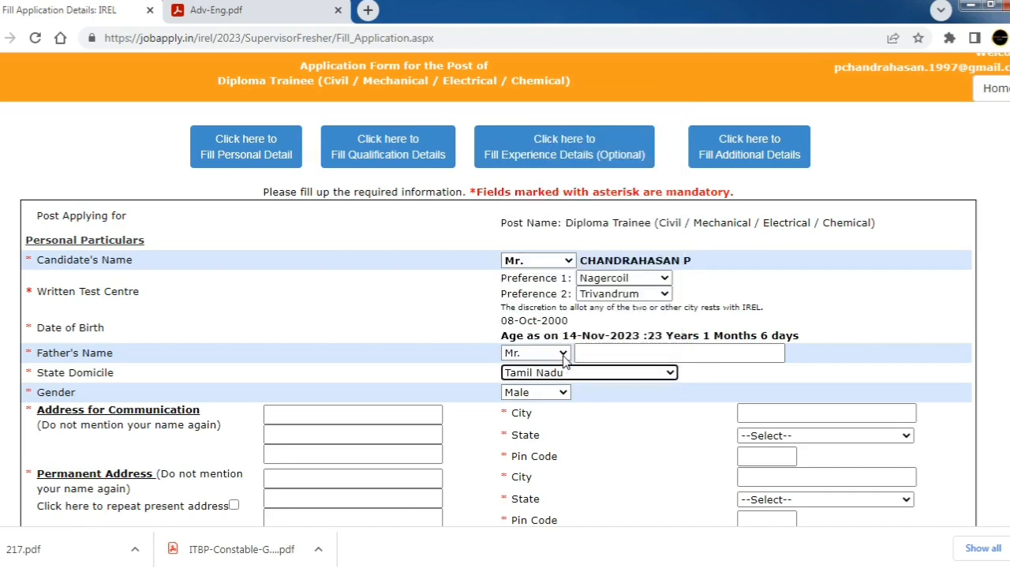
pyautogui.click(528, 394)
pyautogui.click(528, 397)
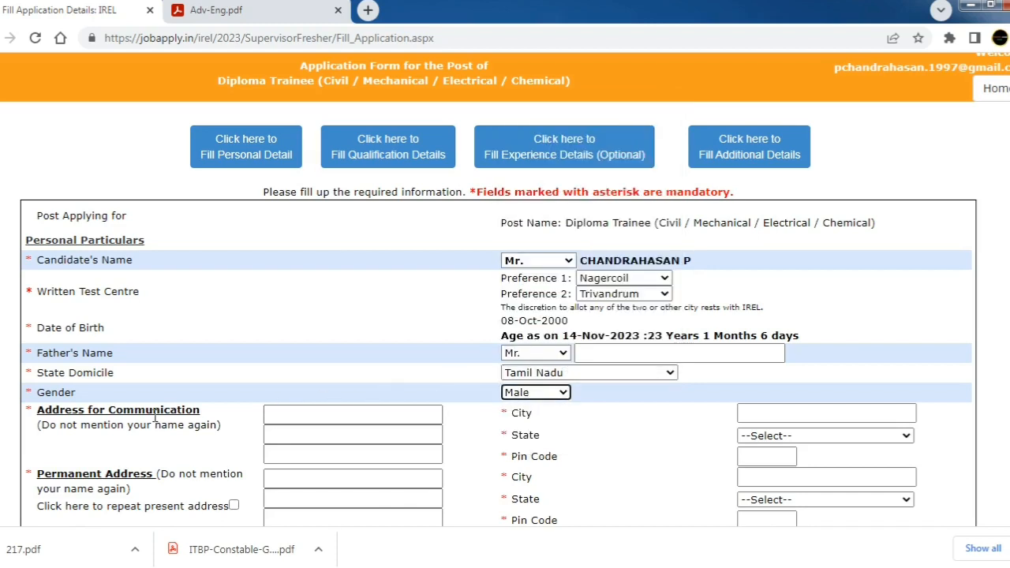
# Go through the communication address lines and their city, state and pin code fields
pyautogui.click(331, 414)
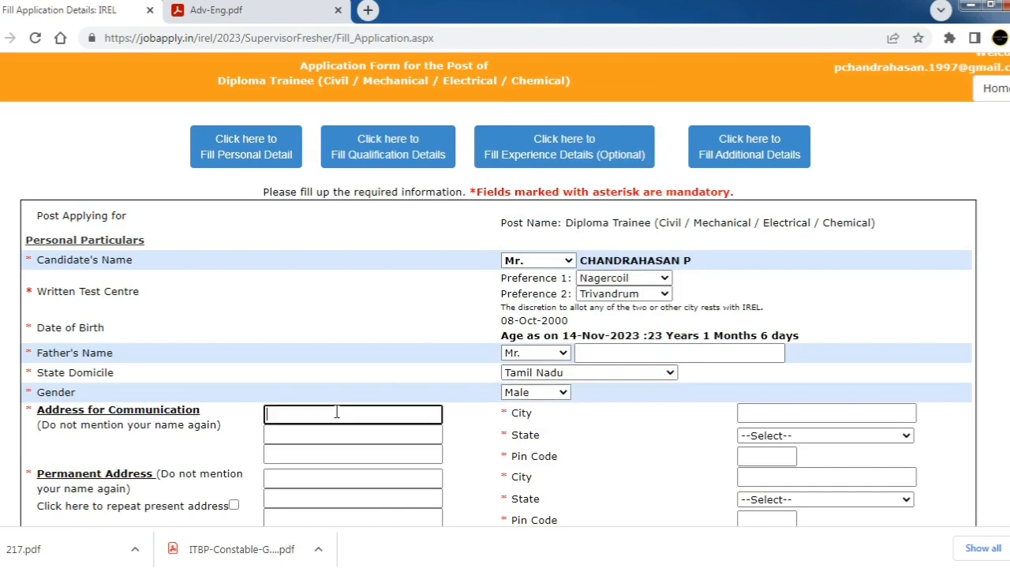
pyautogui.click(339, 434)
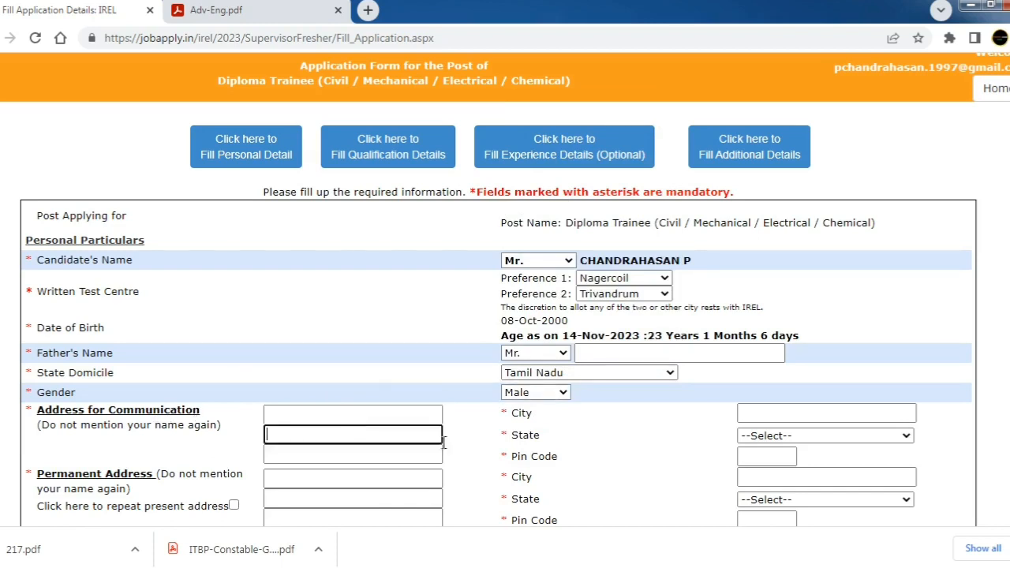
pyautogui.click(749, 412)
pyautogui.click(760, 437)
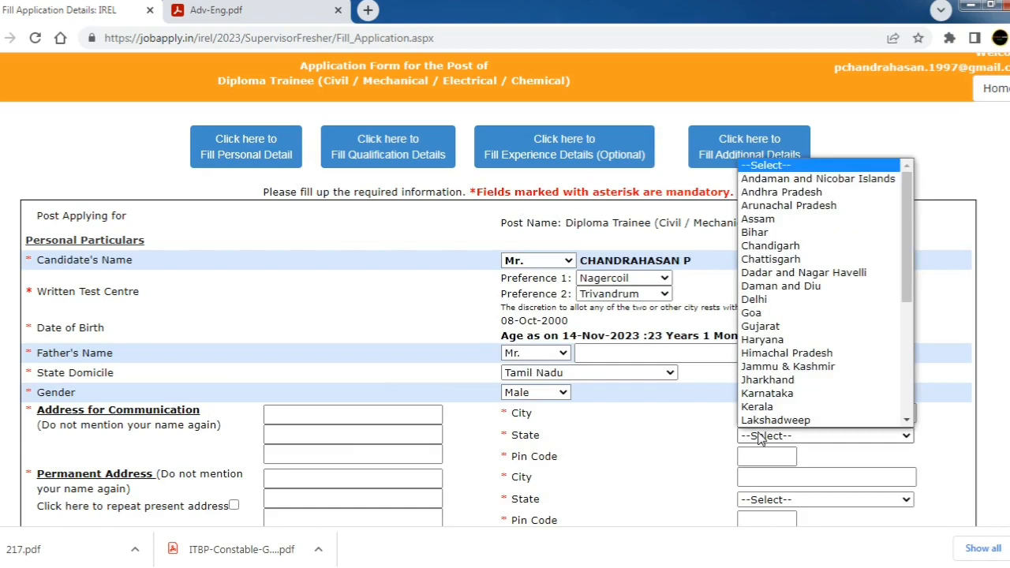
pyautogui.click(759, 437)
pyautogui.click(755, 456)
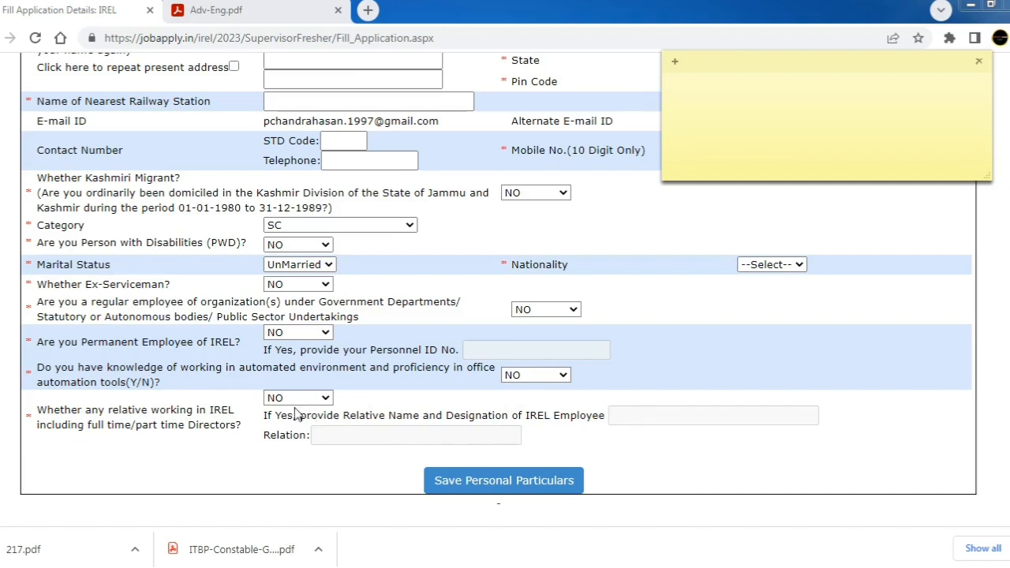
# Save the personal particulars
pyautogui.click(471, 483)
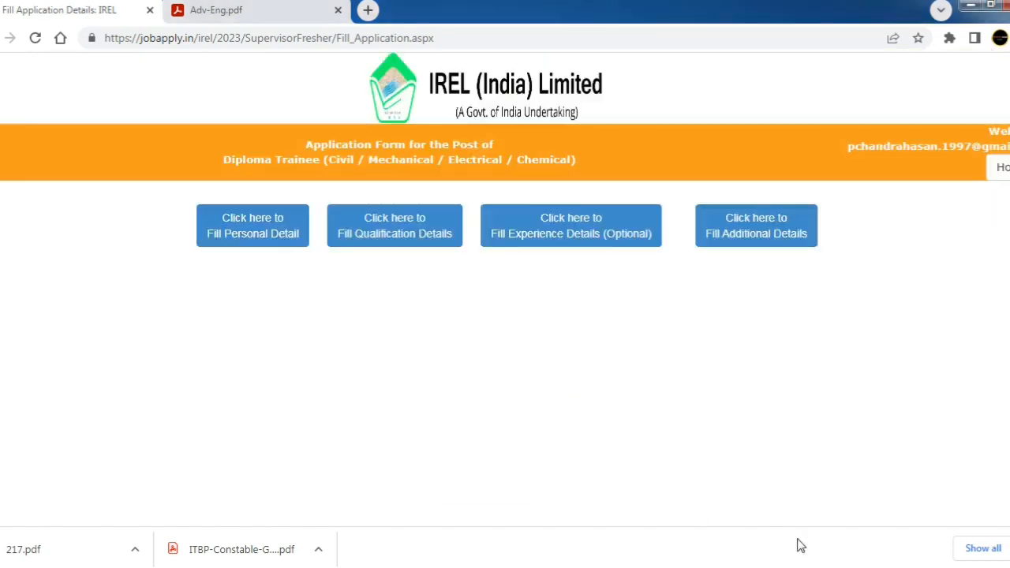
# Open the qualification details and add a 10TH/Matriculation qualification entry
pyautogui.click(412, 249)
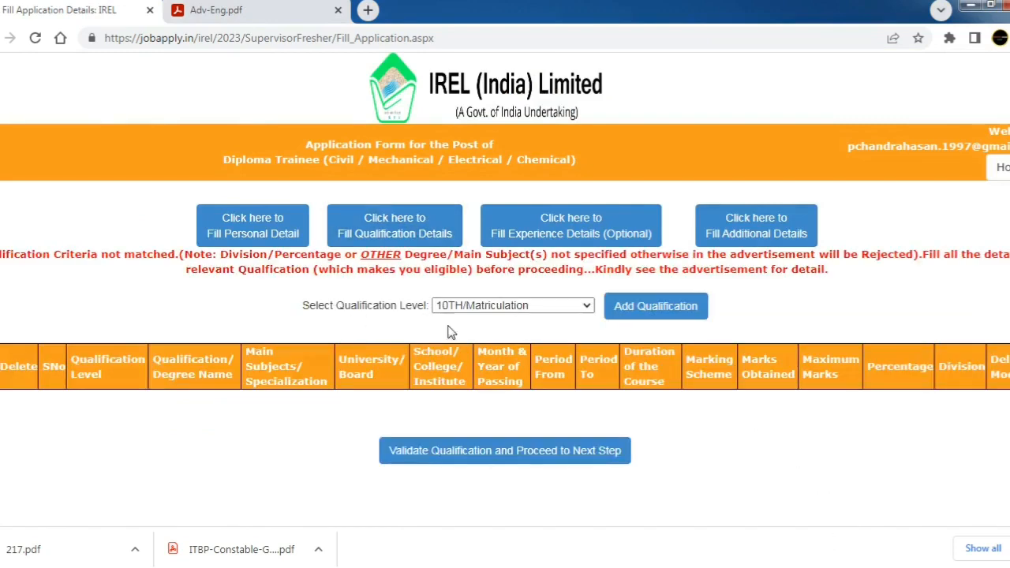
pyautogui.click(487, 308)
pyautogui.click(486, 336)
pyautogui.click(652, 314)
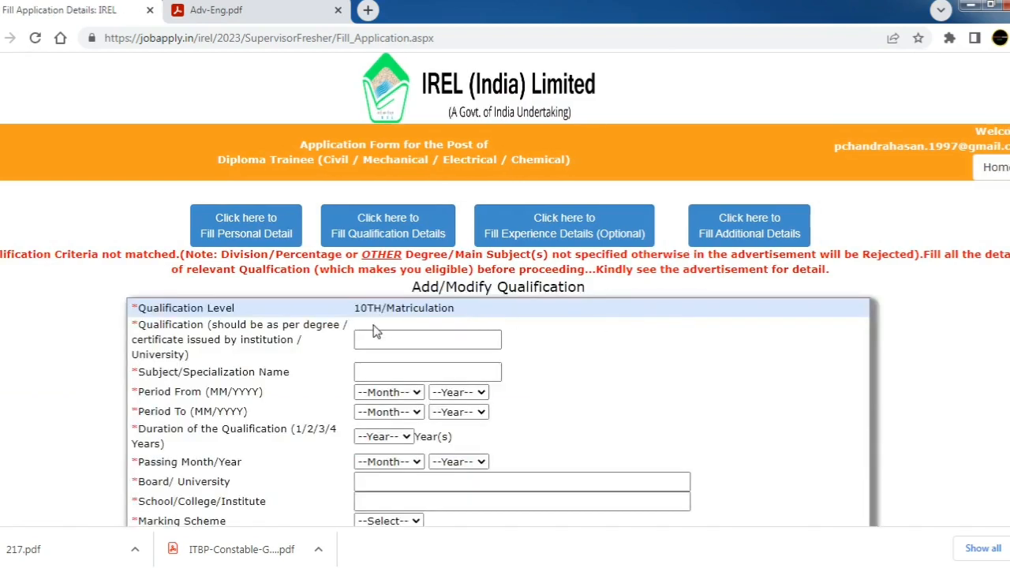
pyautogui.scroll(-1, 395, 331)
pyautogui.click(391, 265)
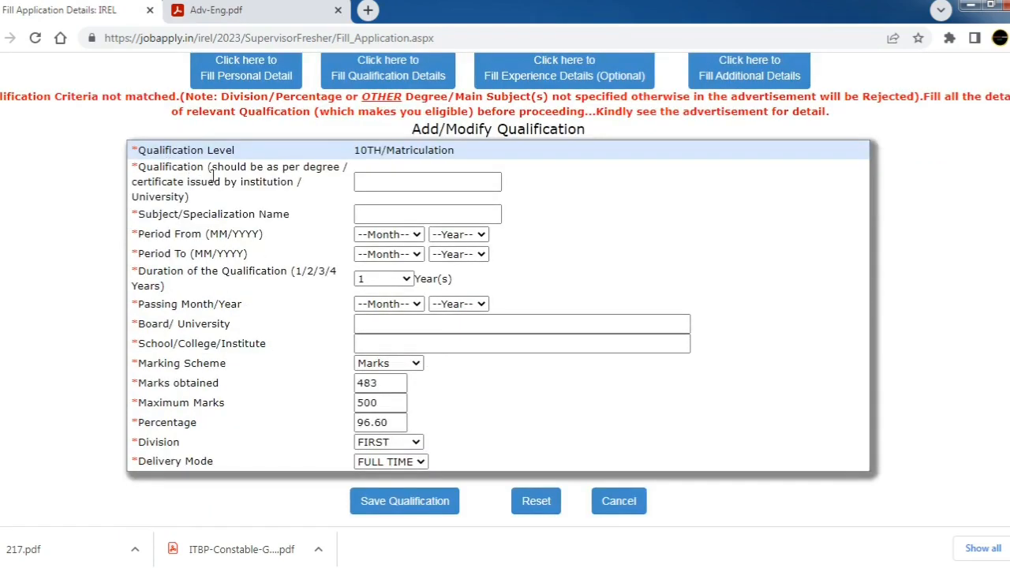
# Go through the 10th entry's qualification name, subject, period from and period to fields
pyautogui.click(397, 180)
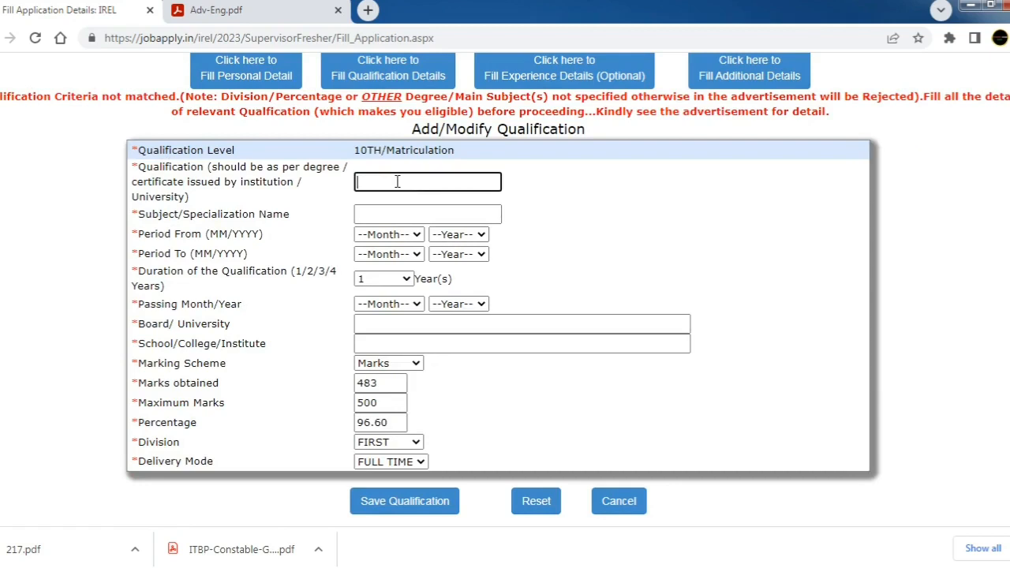
pyautogui.click(200, 216)
pyautogui.click(371, 217)
pyautogui.click(373, 215)
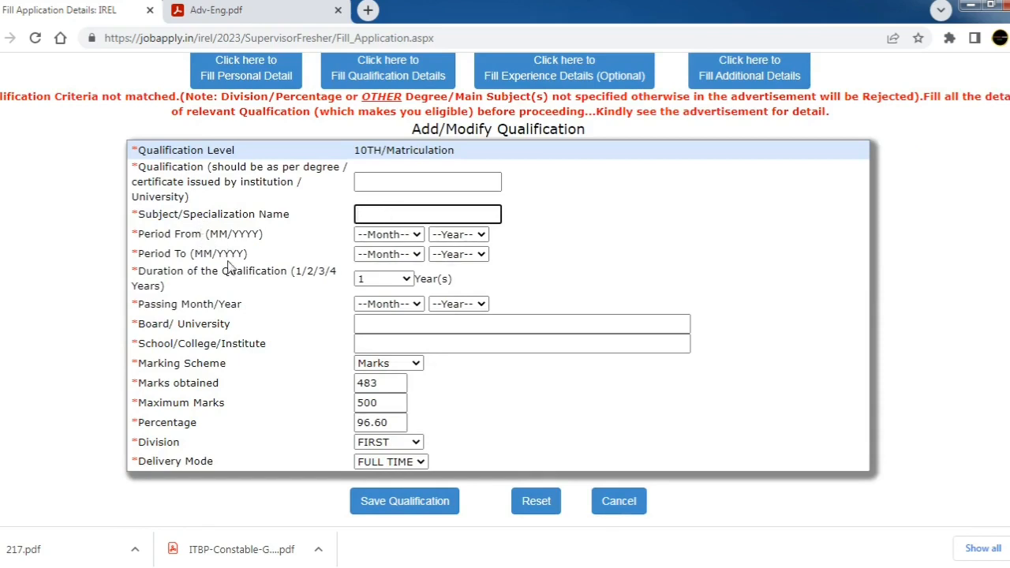
pyautogui.click(370, 237)
pyautogui.click(470, 236)
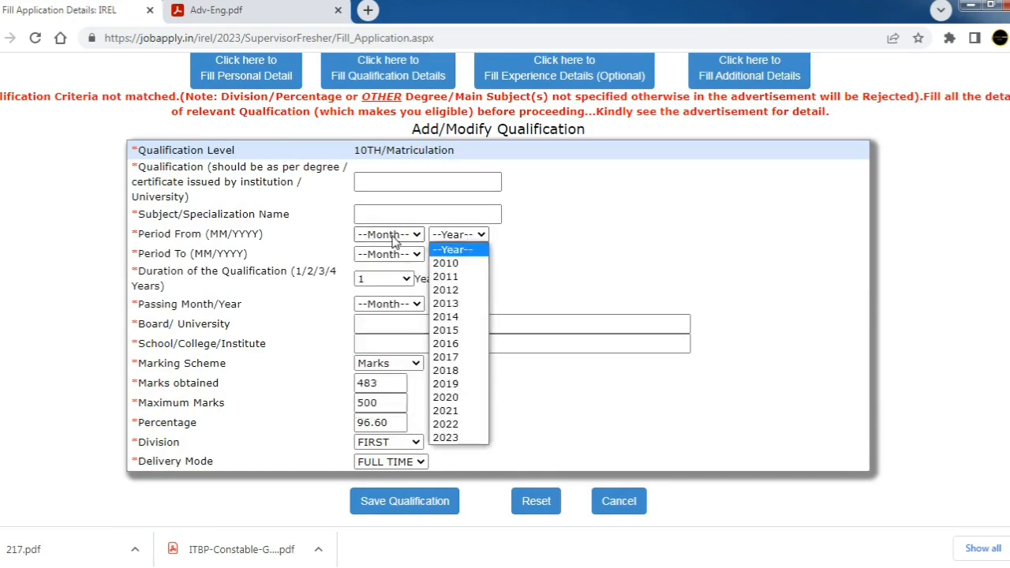
pyautogui.click(465, 235)
pyautogui.click(387, 254)
pyautogui.click(464, 254)
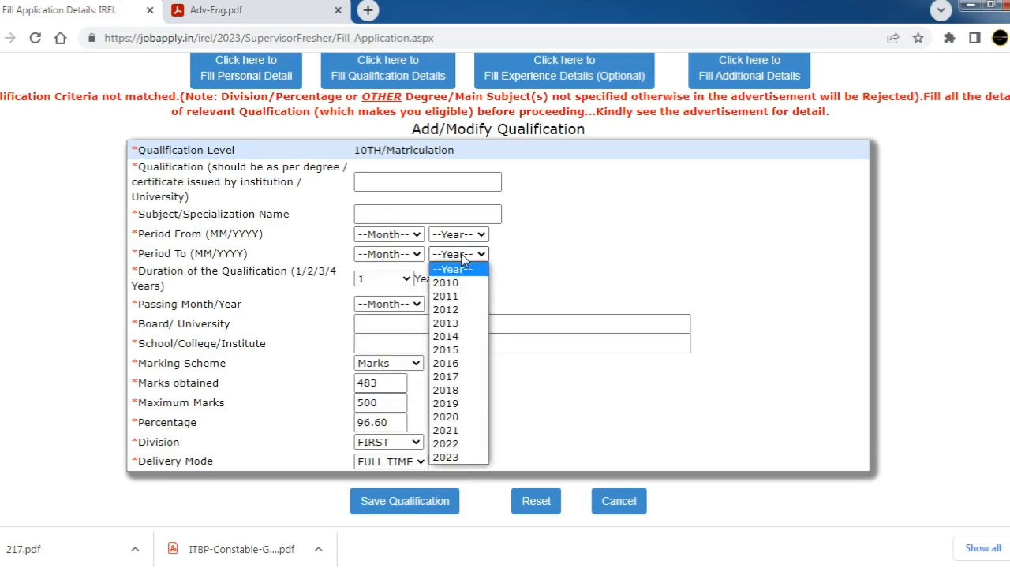
pyautogui.click(332, 252)
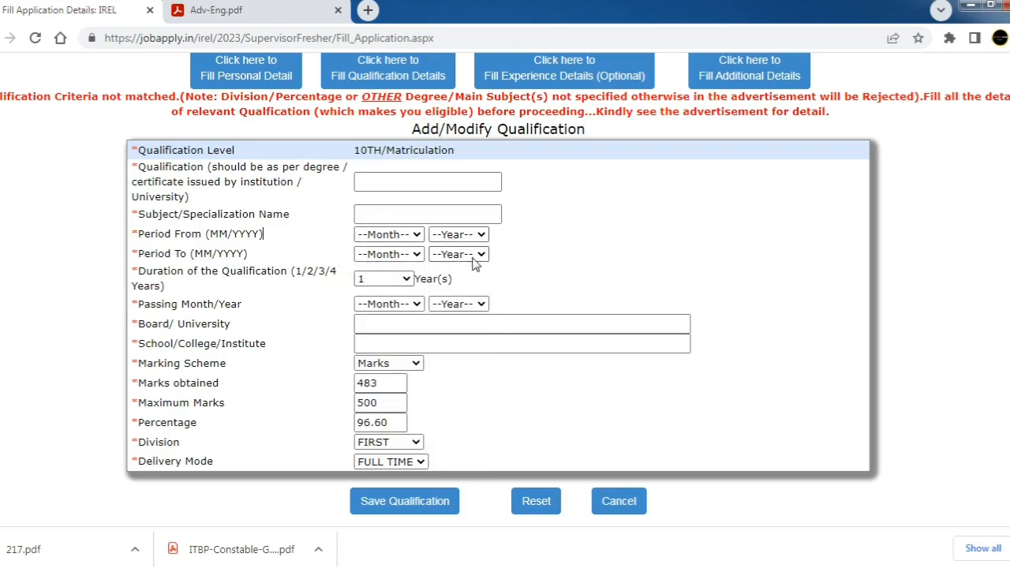
# Go through the 10th entry's duration, board, school, marking scheme, marks obtained and maximum marks fields
pyautogui.click(384, 280)
pyautogui.click(384, 282)
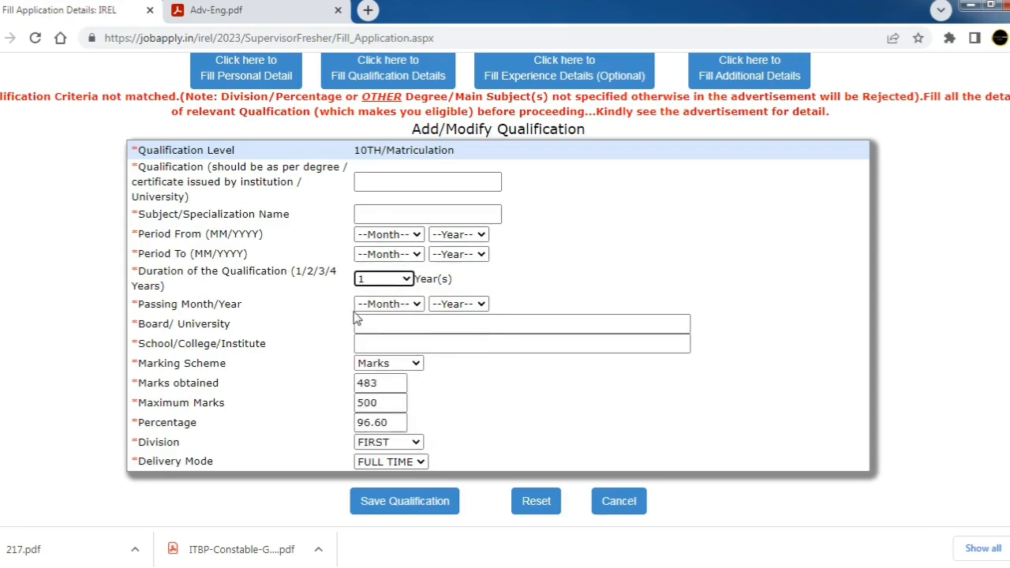
pyautogui.click(404, 325)
pyautogui.click(387, 345)
pyautogui.click(380, 365)
pyautogui.click(379, 367)
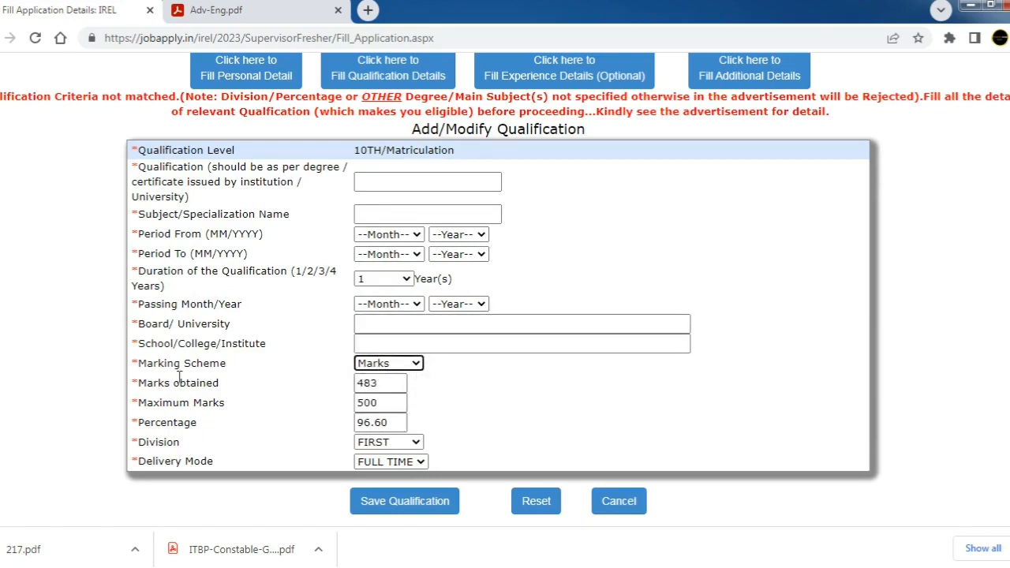
pyautogui.click(385, 384)
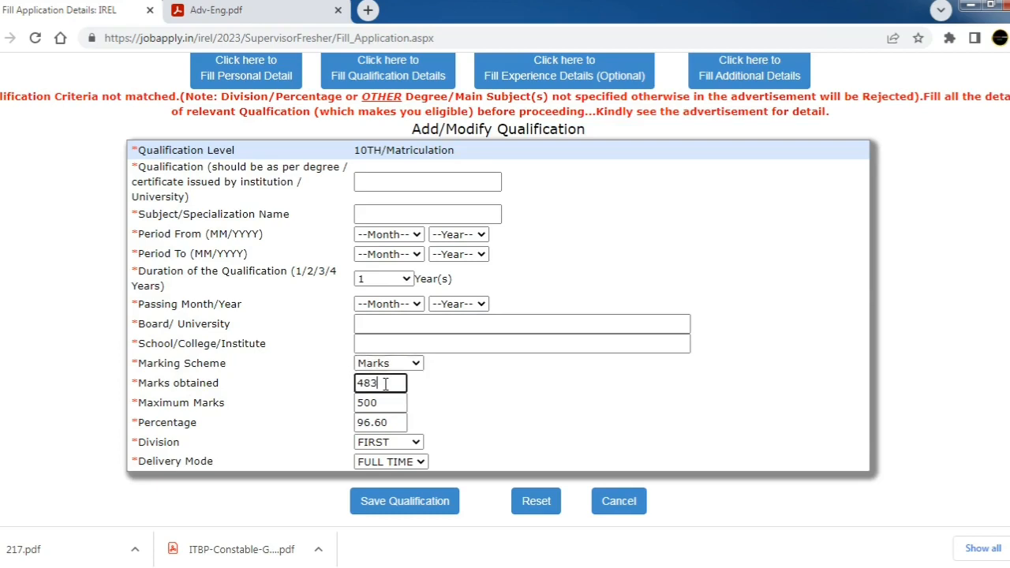
pyautogui.click(386, 404)
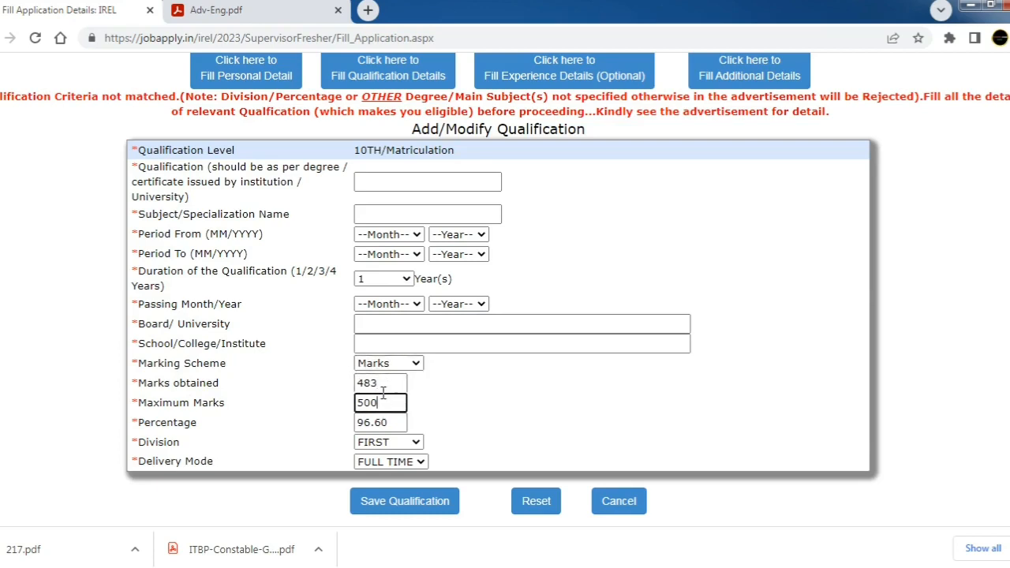
pyautogui.click(378, 382)
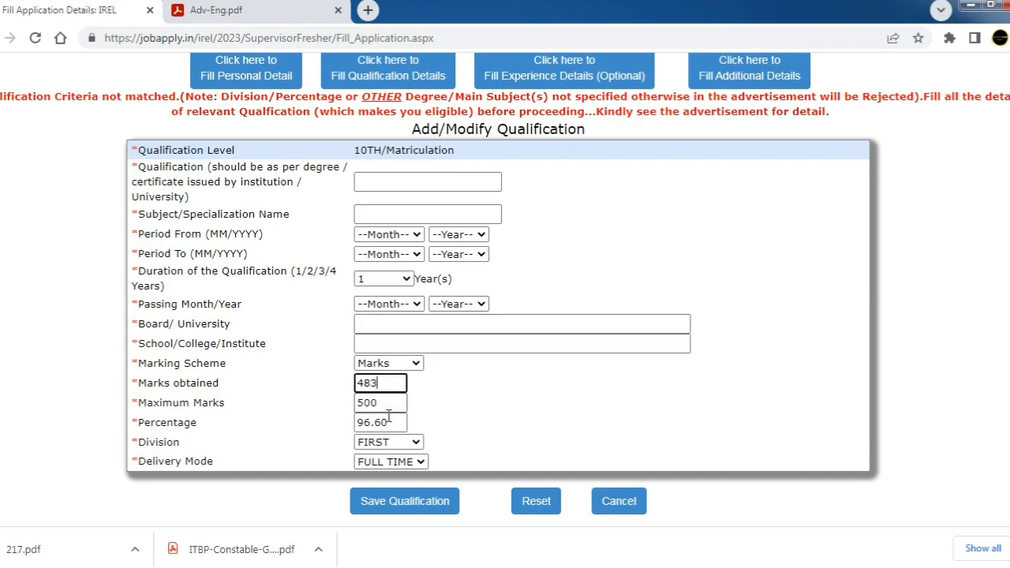
# Keep FIRST as the division and FULL TIME as the delivery mode, and save the 10th qualification
pyautogui.scroll(-1, 387, 401)
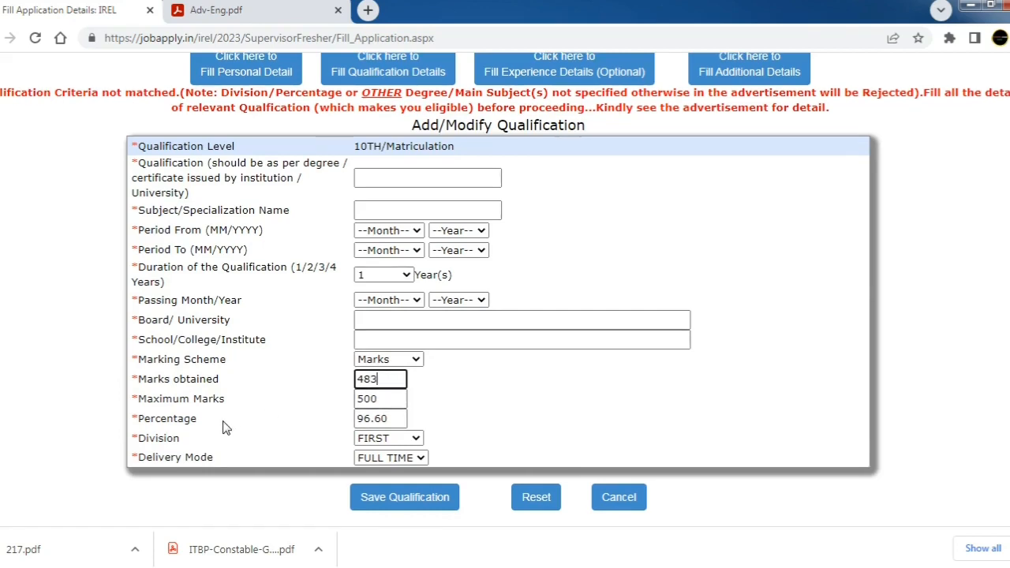
pyautogui.click(400, 441)
pyautogui.click(400, 441)
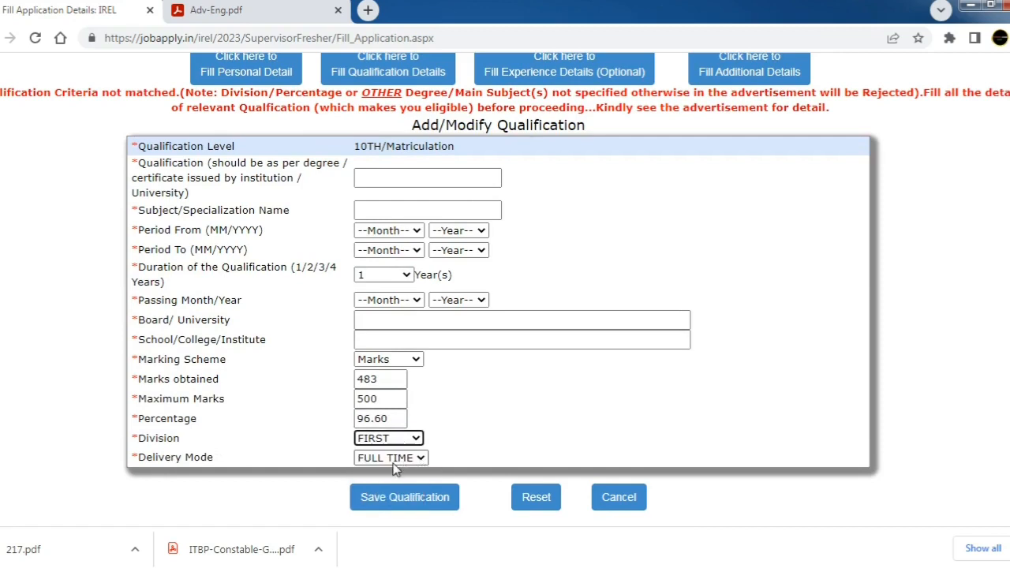
pyautogui.click(394, 458)
pyautogui.click(395, 461)
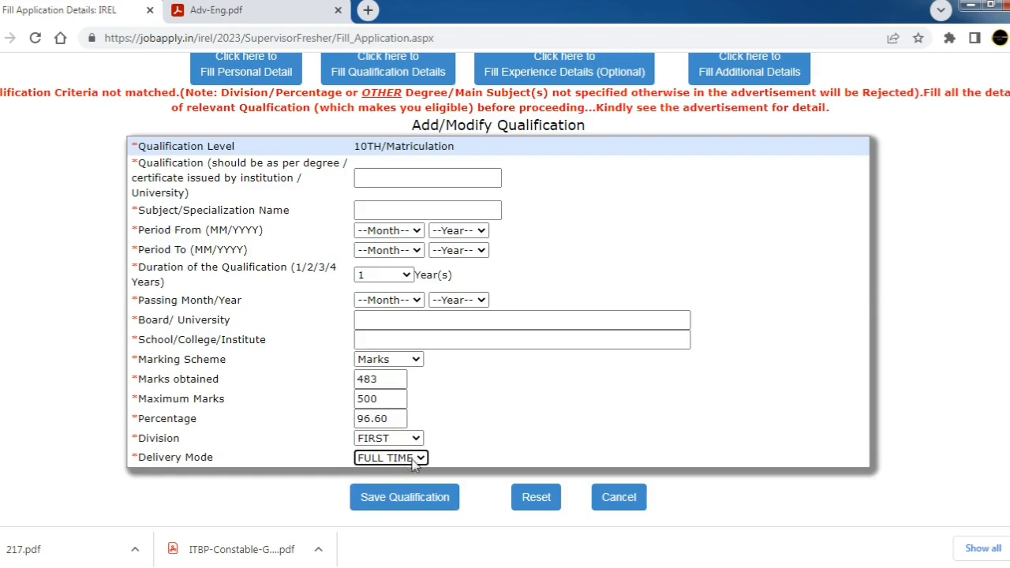
pyautogui.scroll(2, 456, 447)
pyautogui.scroll(-2, 594, 442)
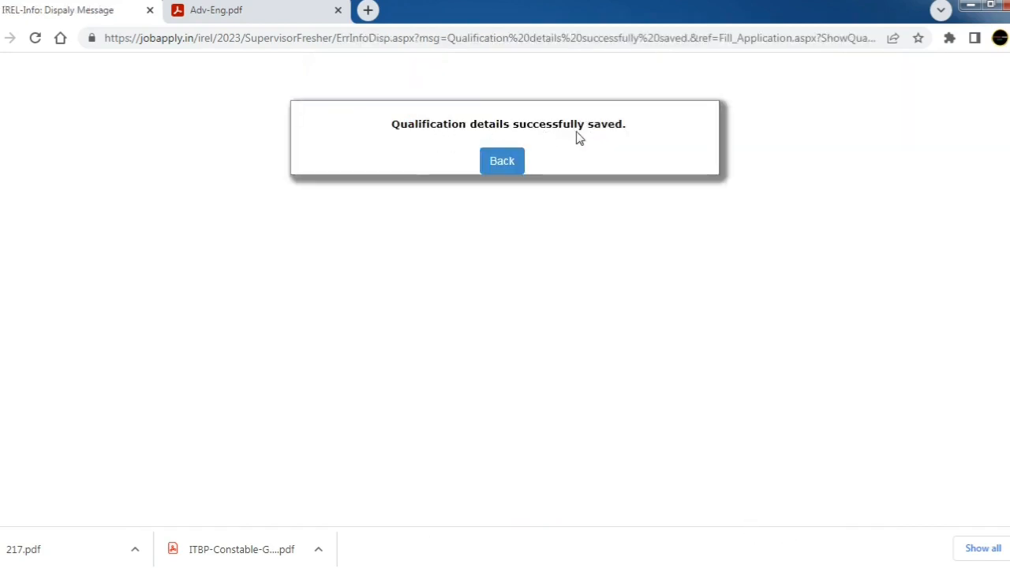
pyautogui.click(513, 177)
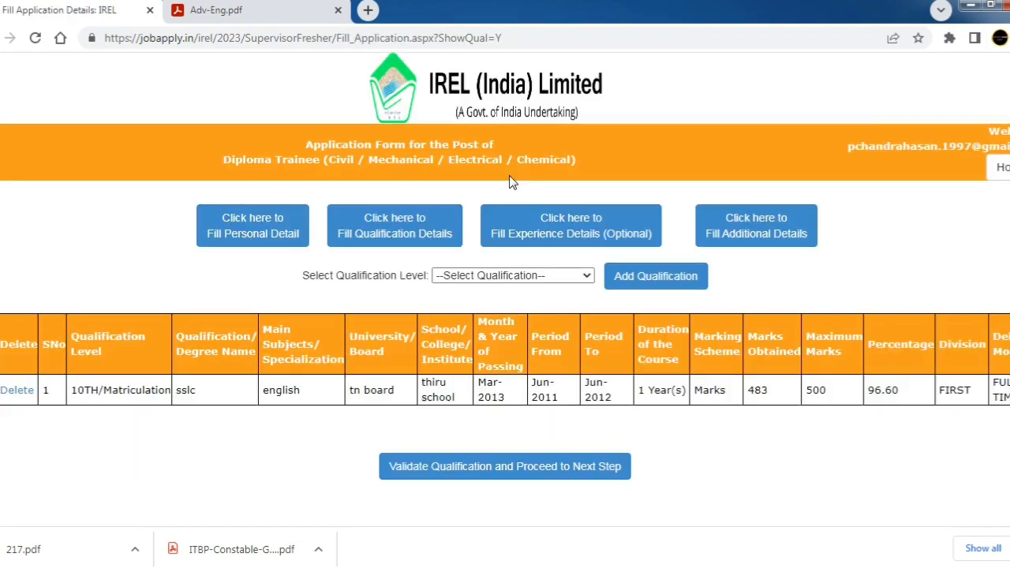
# Add a DIPLOMA IN ENGINEERING qualification entry and validate the qualifications to proceed to the experience details
pyautogui.click(521, 278)
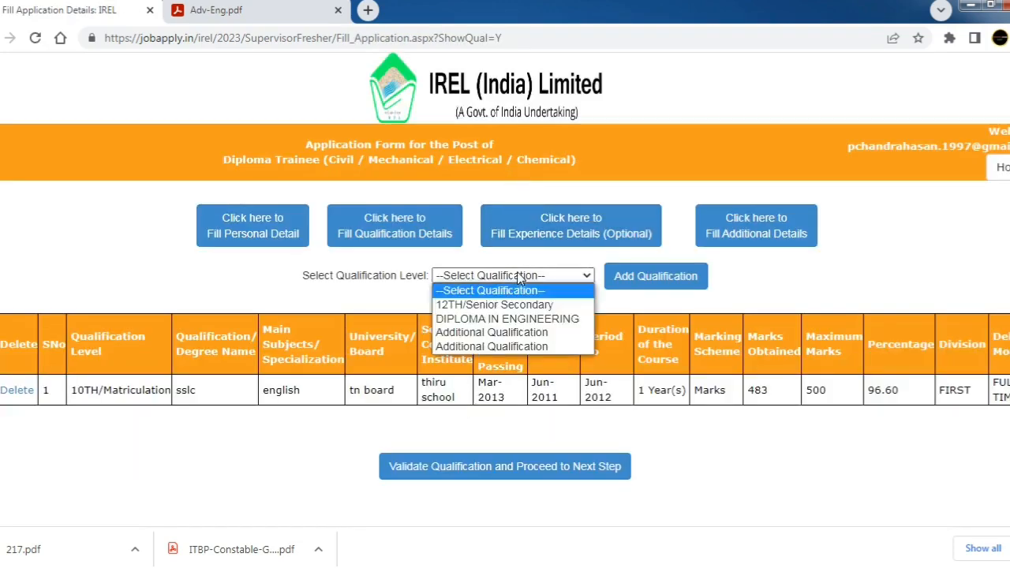
pyautogui.click(496, 318)
pyautogui.click(649, 277)
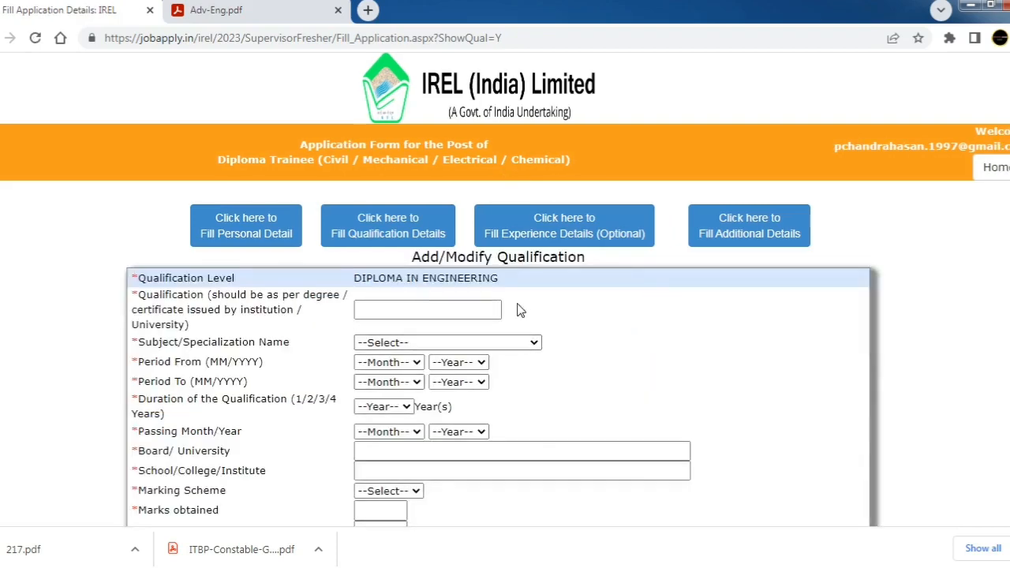
pyautogui.scroll(-2, 534, 435)
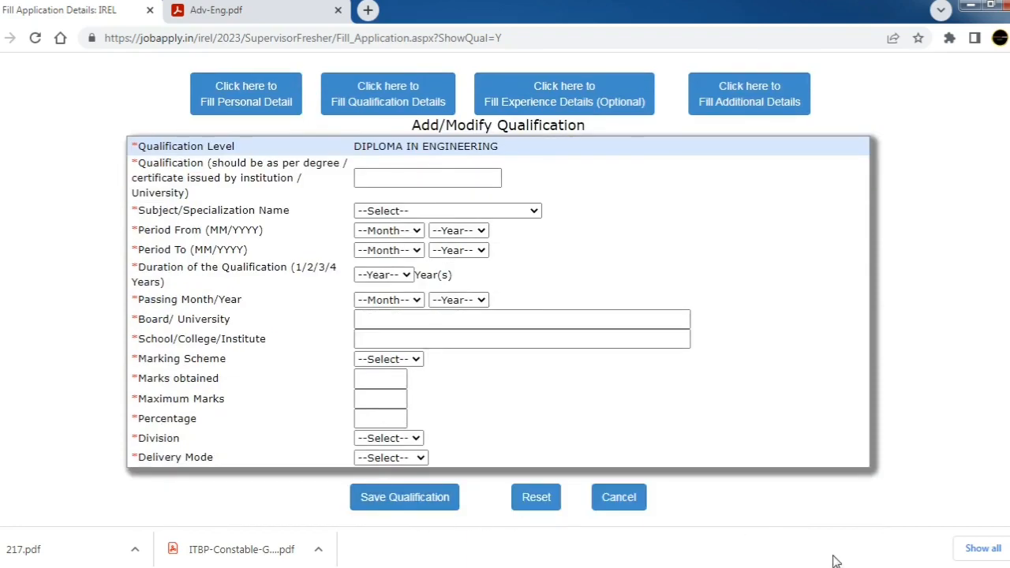
pyautogui.click(619, 499)
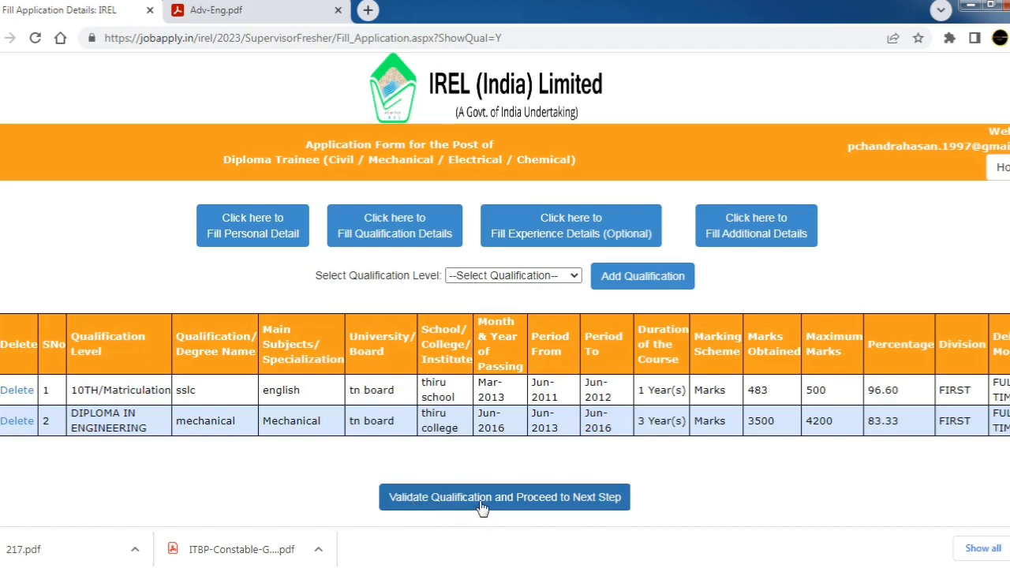
pyautogui.click(547, 507)
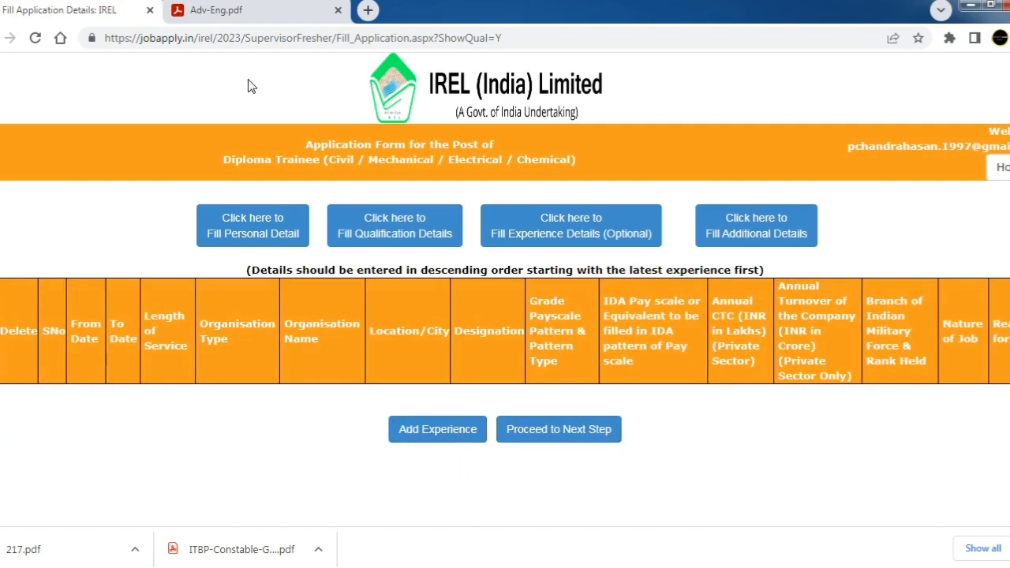
# Consult the advertisement Adv-Eng.pdf, return to the application and proceed without adding any experience
pyautogui.click(250, 10)
pyautogui.click(543, 382)
pyautogui.moveTo(536, 367); pyautogui.dragTo(482, 368)
pyautogui.click(59, 9)
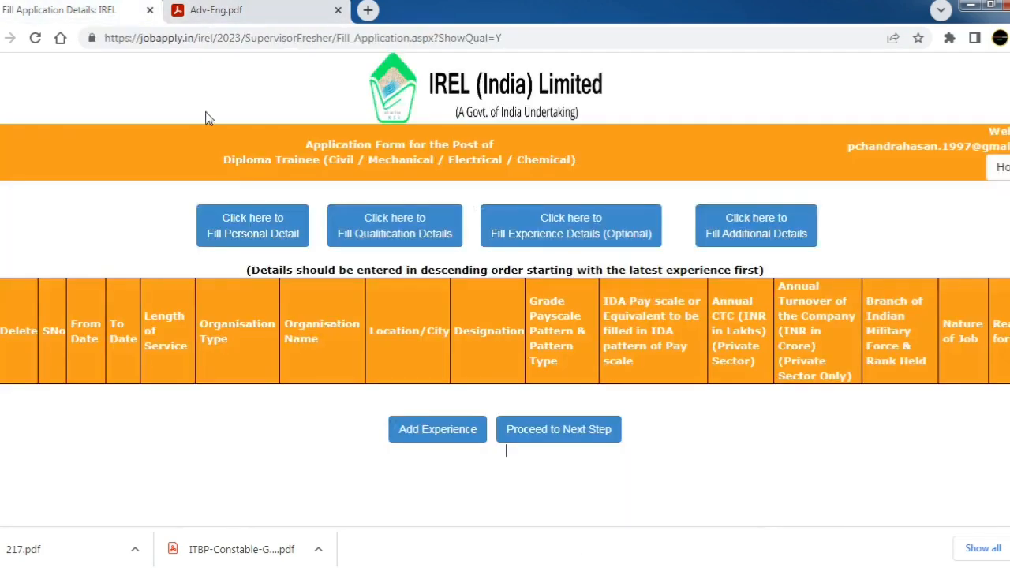
pyautogui.click(577, 445)
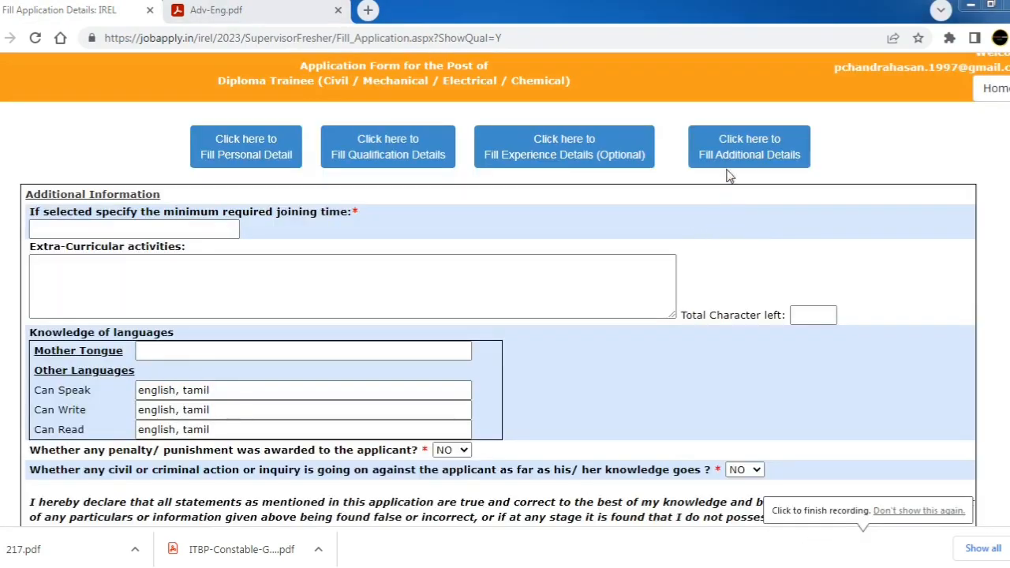
# Go through the additional information fields for minimum joining time, extra-curricular activities, mother tongue and other languages
pyautogui.click(189, 229)
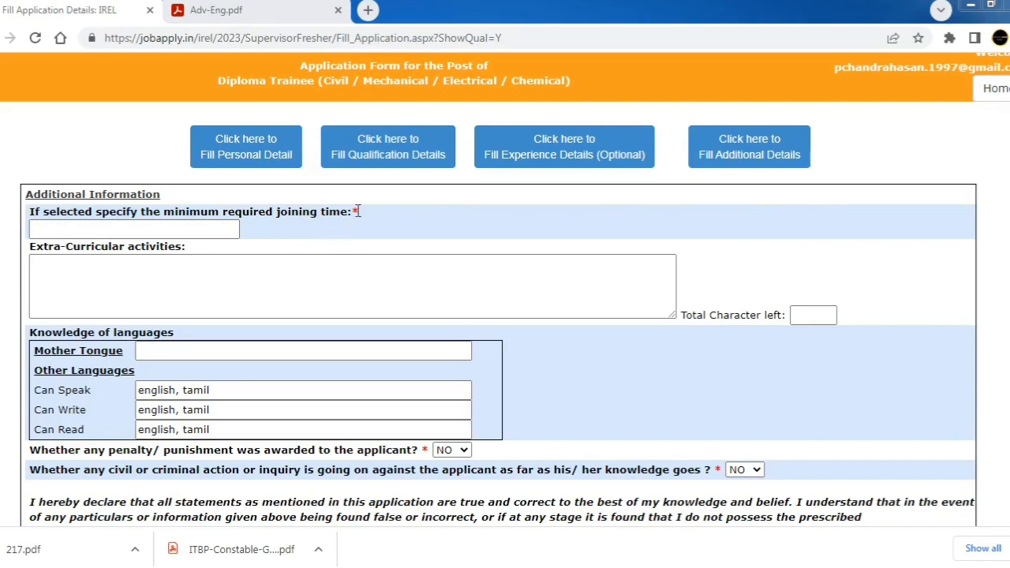
pyautogui.moveTo(358, 212); pyautogui.dragTo(29, 226)
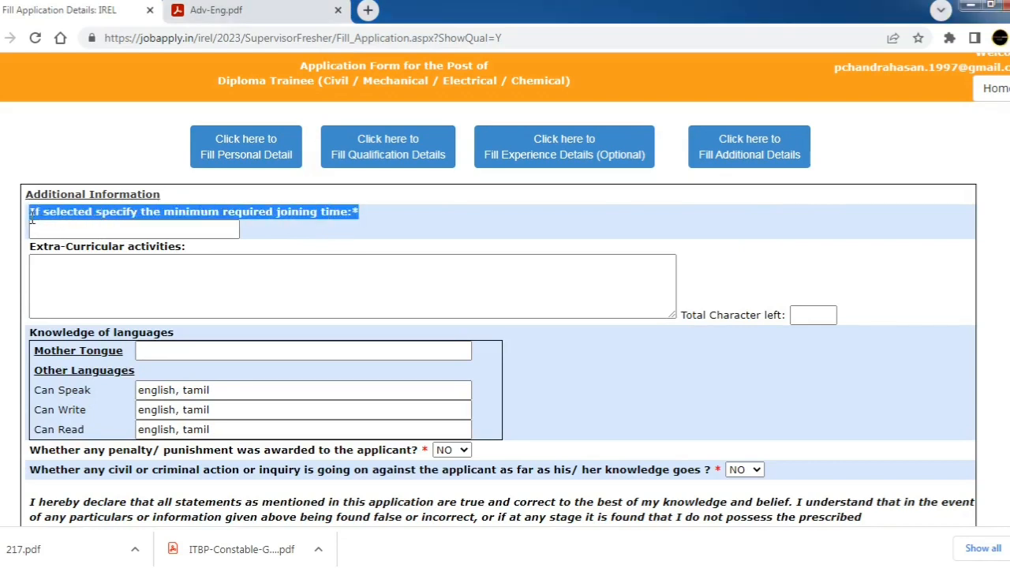
pyautogui.click(223, 229)
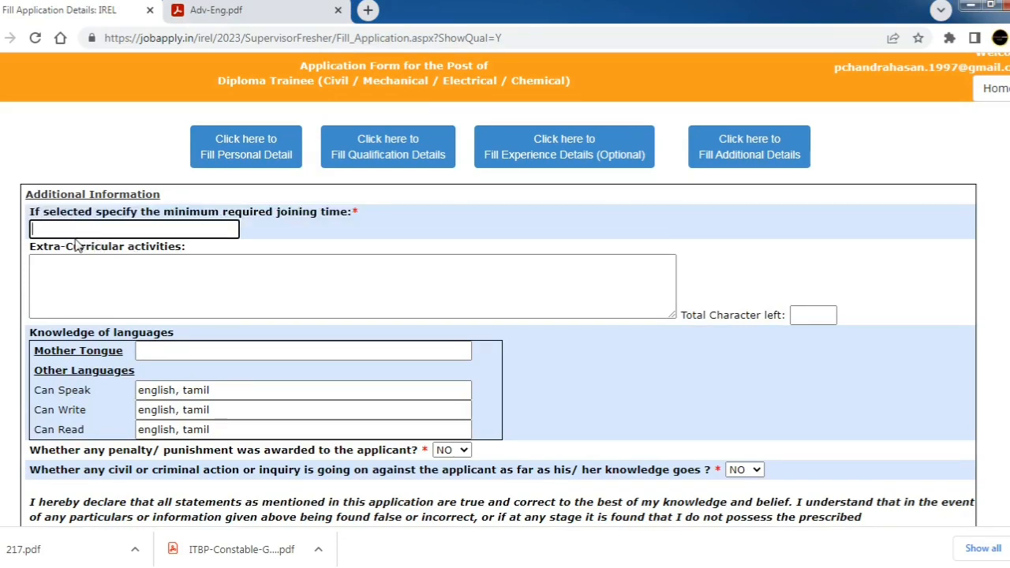
pyautogui.moveTo(189, 247); pyautogui.dragTo(36, 251)
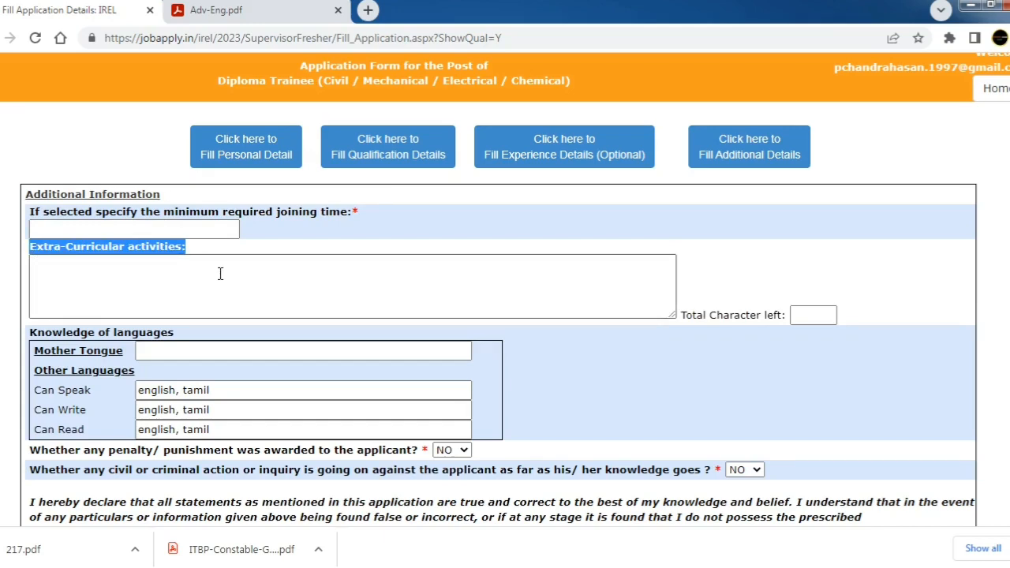
pyautogui.scroll(-1, 180, 316)
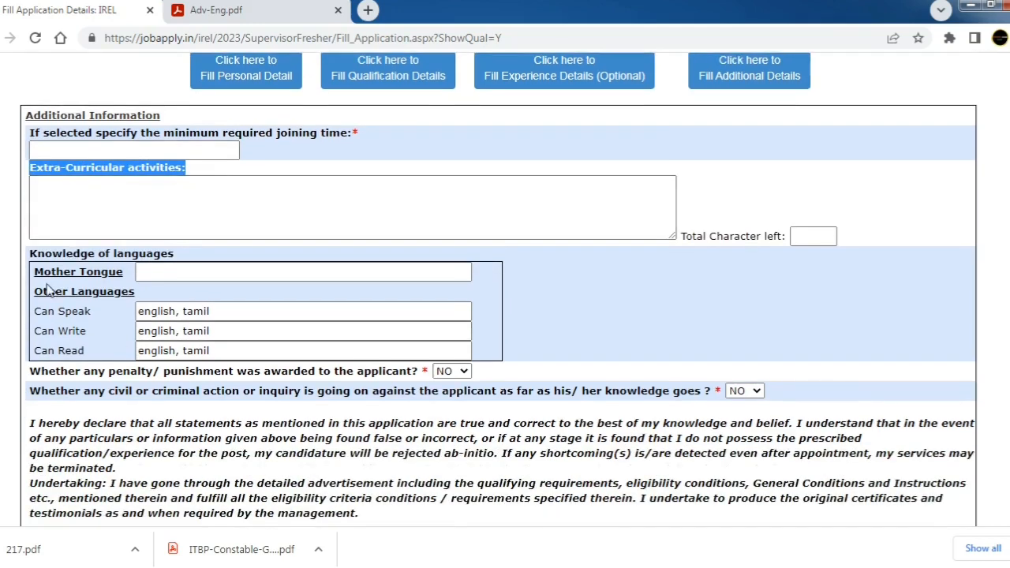
pyautogui.click(156, 272)
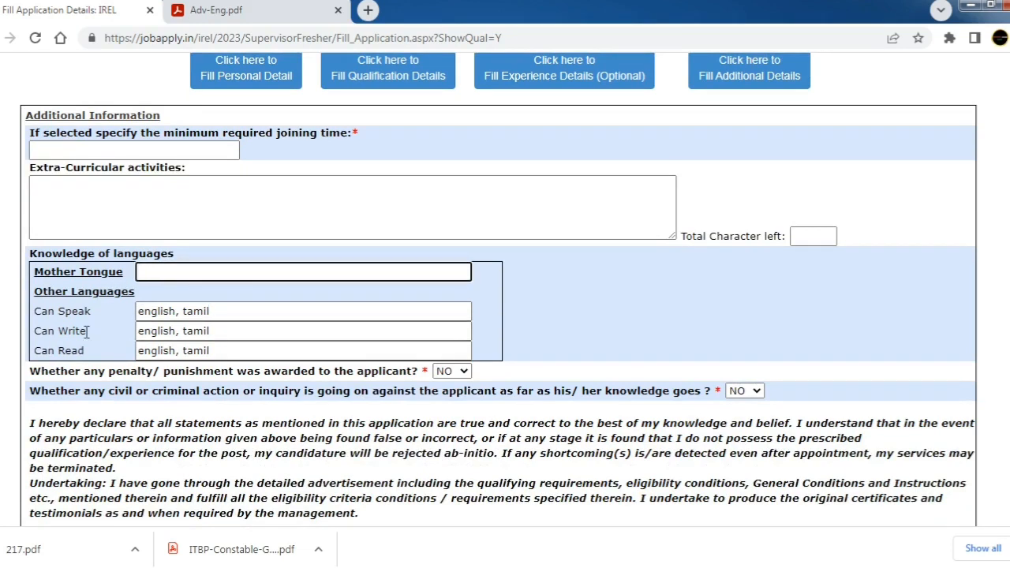
pyautogui.moveTo(43, 295); pyautogui.dragTo(124, 317)
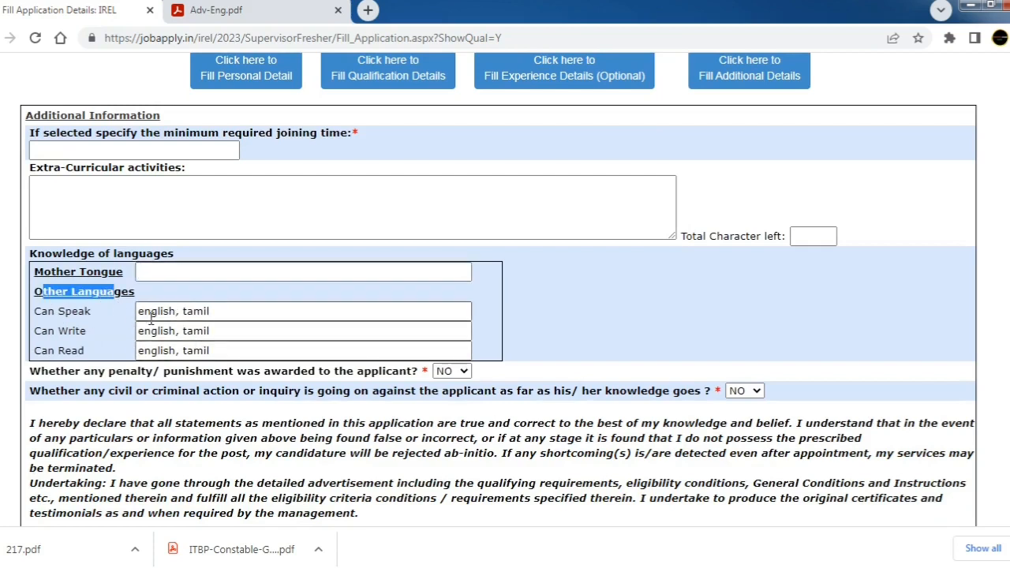
pyautogui.click(216, 312)
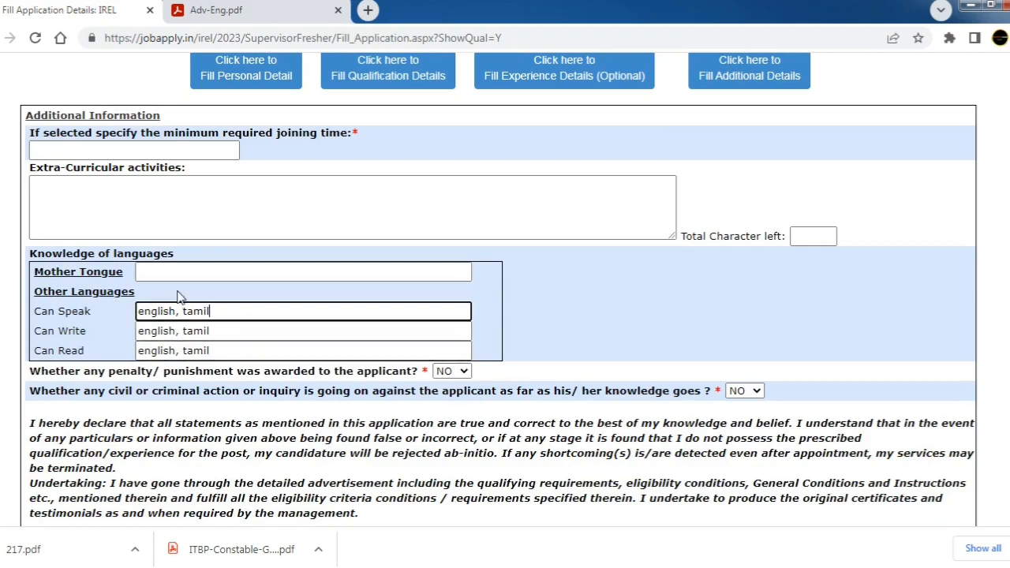
# Keep NO as the answer on whether any penalty or punishment was awarded to the applicant
pyautogui.scroll(-1, 181, 293)
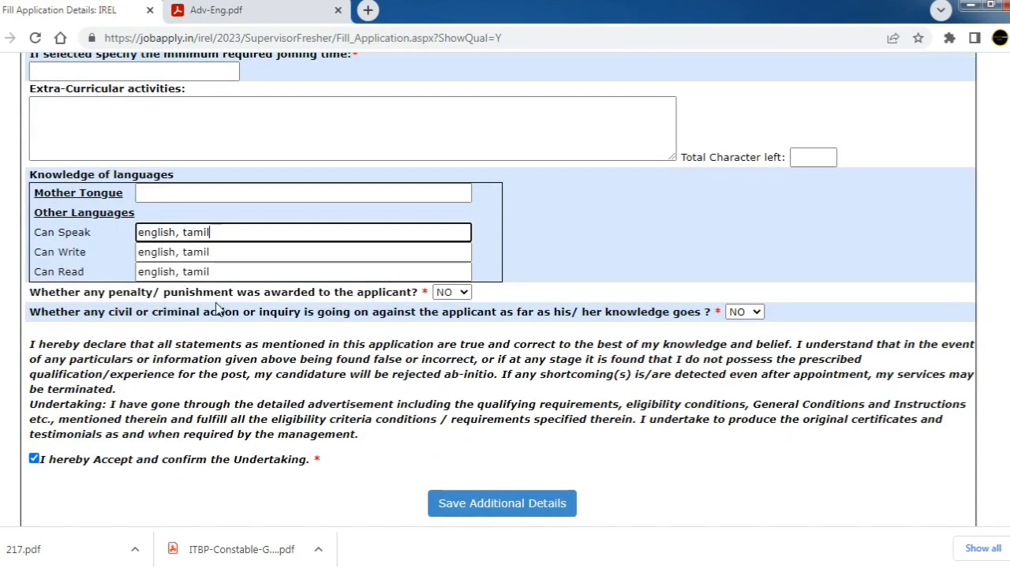
pyautogui.click(462, 293)
pyautogui.click(447, 333)
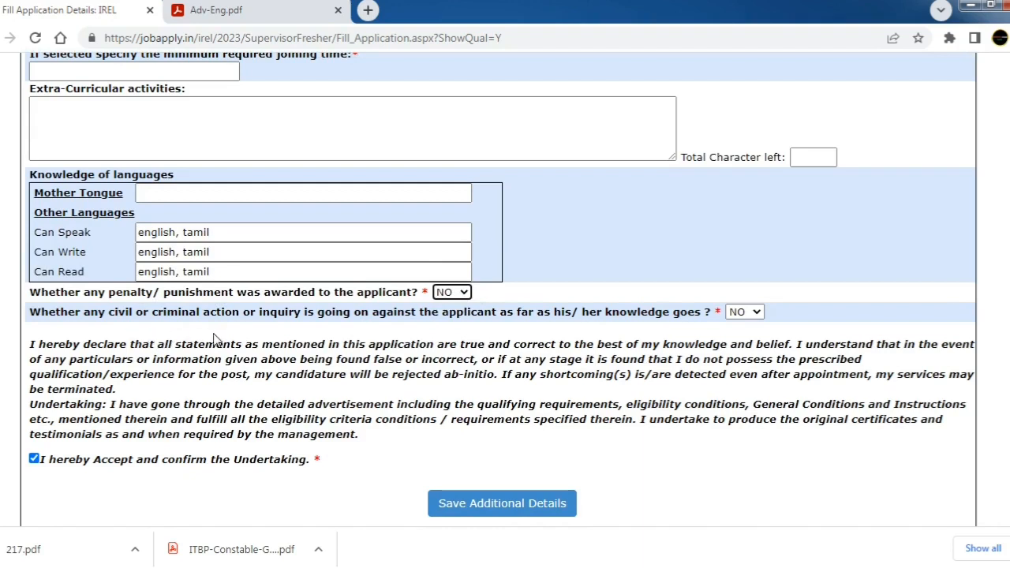
# Keep NO as the answer on any ongoing civil or criminal action or inquiry and save the additional details
pyautogui.click(745, 312)
pyautogui.click(736, 323)
pyautogui.scroll(-1, 63, 429)
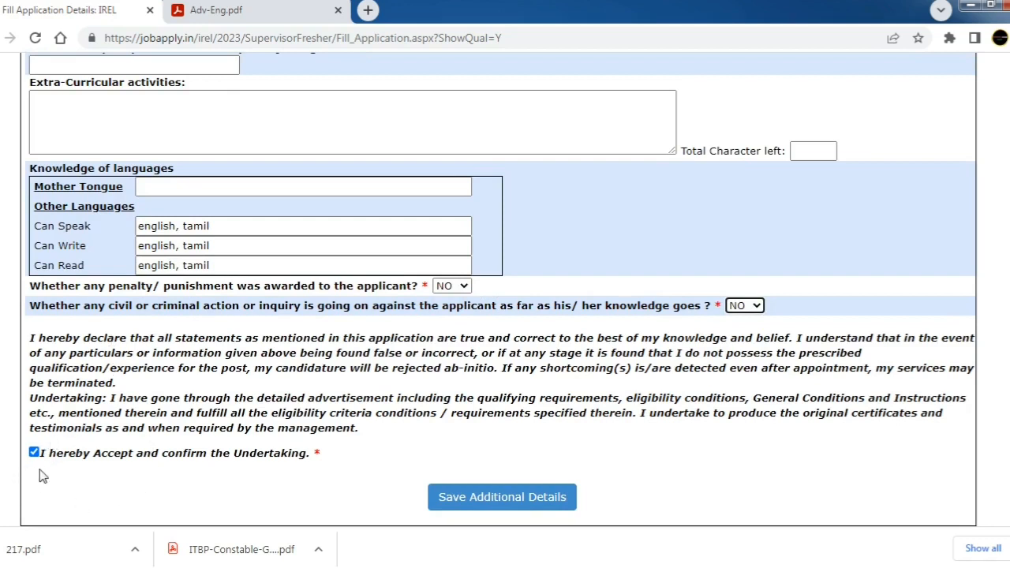
pyautogui.click(454, 509)
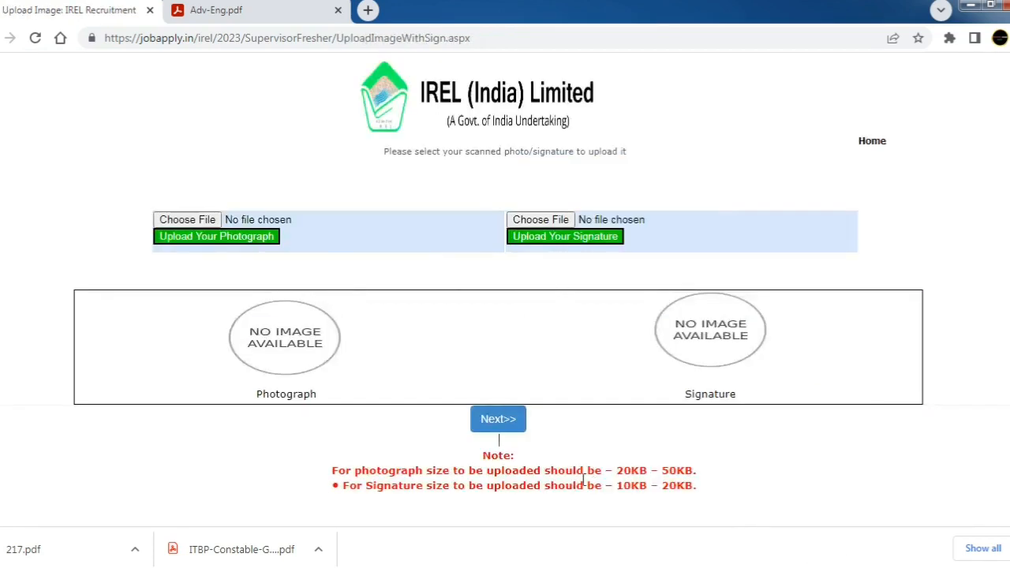
# Check the size limits for the photograph and signature uploads and the size and format requirements for the certificates
pyautogui.moveTo(700, 471)
pyautogui.mouseDown()
pyautogui.moveTo(652, 472)
pyautogui.moveTo(655, 487)
pyautogui.moveTo(701, 489)
pyautogui.mouseUp()
pyautogui.click(610, 490)
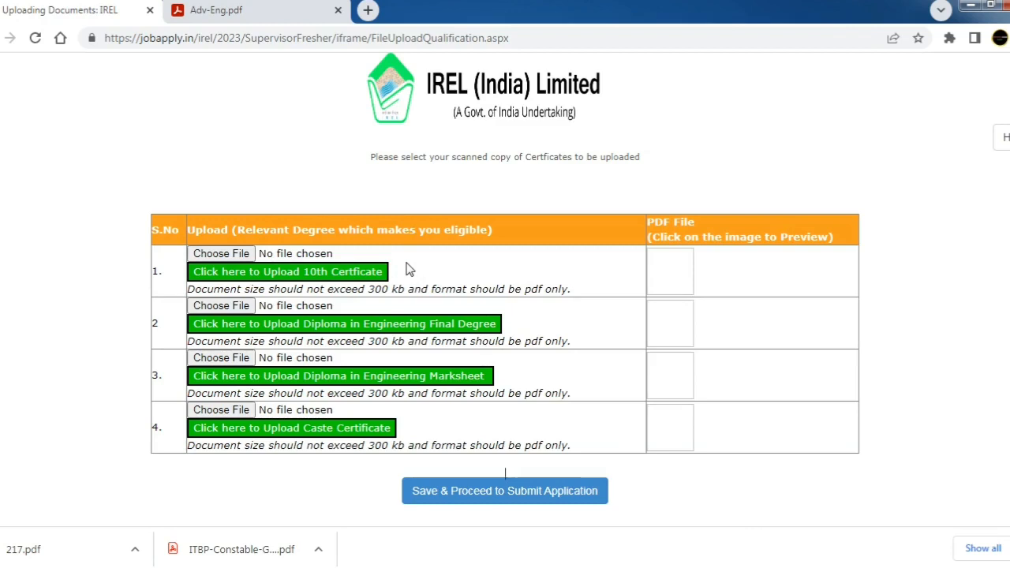
pyautogui.moveTo(525, 290); pyautogui.dragTo(571, 291)
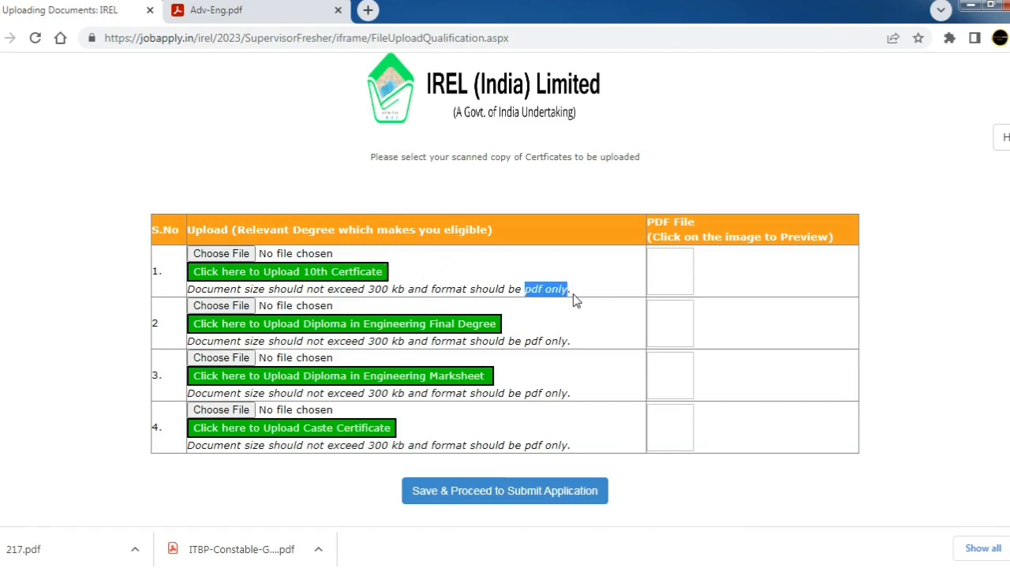
pyautogui.moveTo(406, 290); pyautogui.dragTo(375, 290)
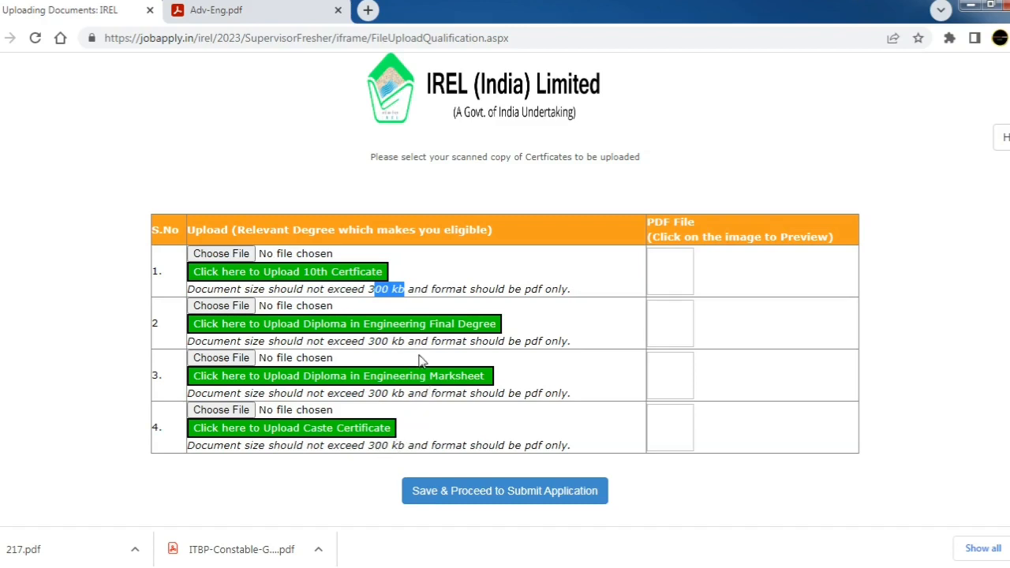
# Save the certificate uploads and proceed from the application preview to the payment and submission declaration
pyautogui.click(496, 497)
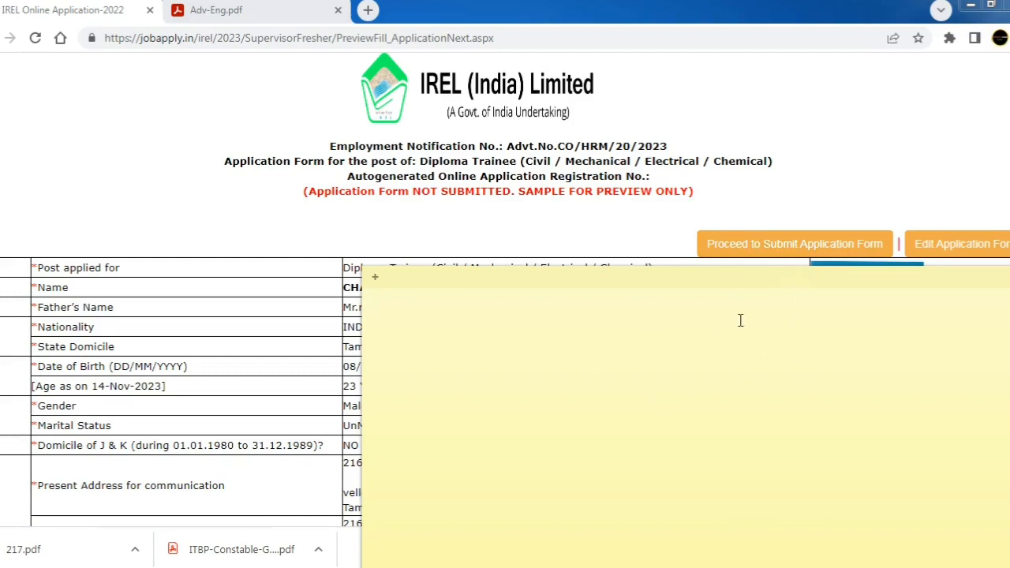
pyautogui.click(812, 251)
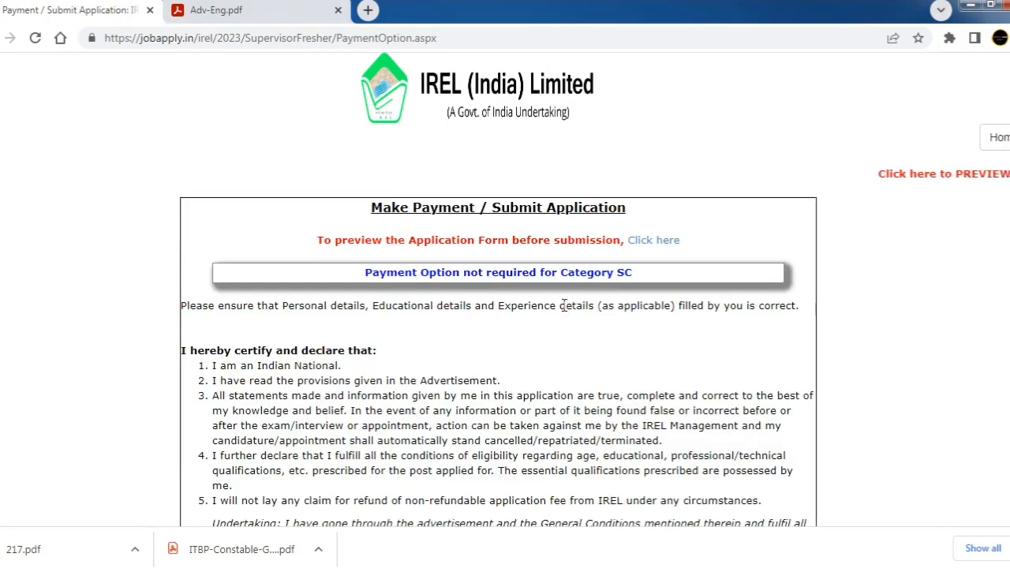
pyautogui.scroll(-2, 525, 304)
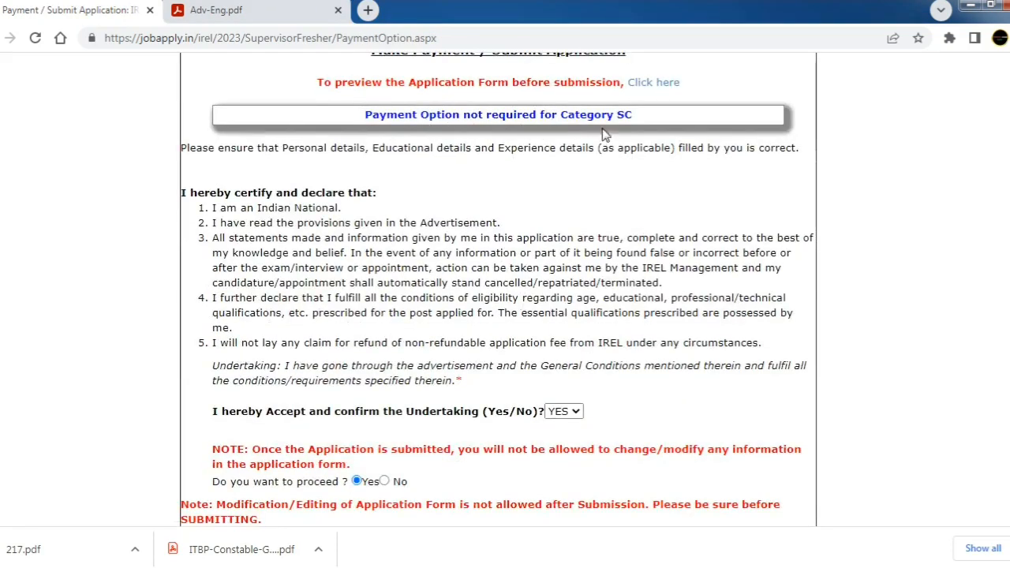
pyautogui.scroll(-1, 476, 295)
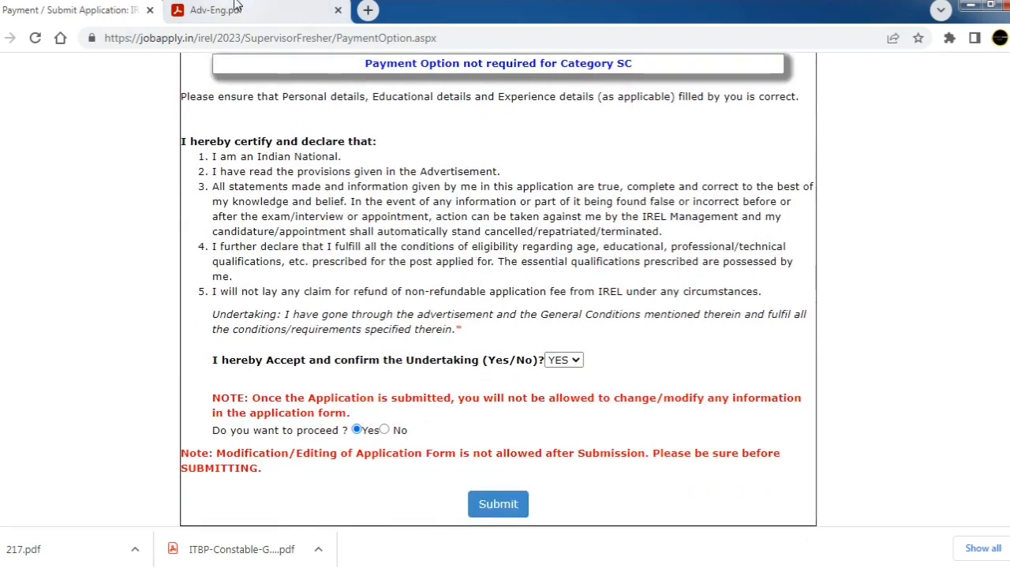
# Examine the application fee section in Adv-Eng.pdf for the amount, the paying categories and the exempted candidates
pyautogui.click(212, 9)
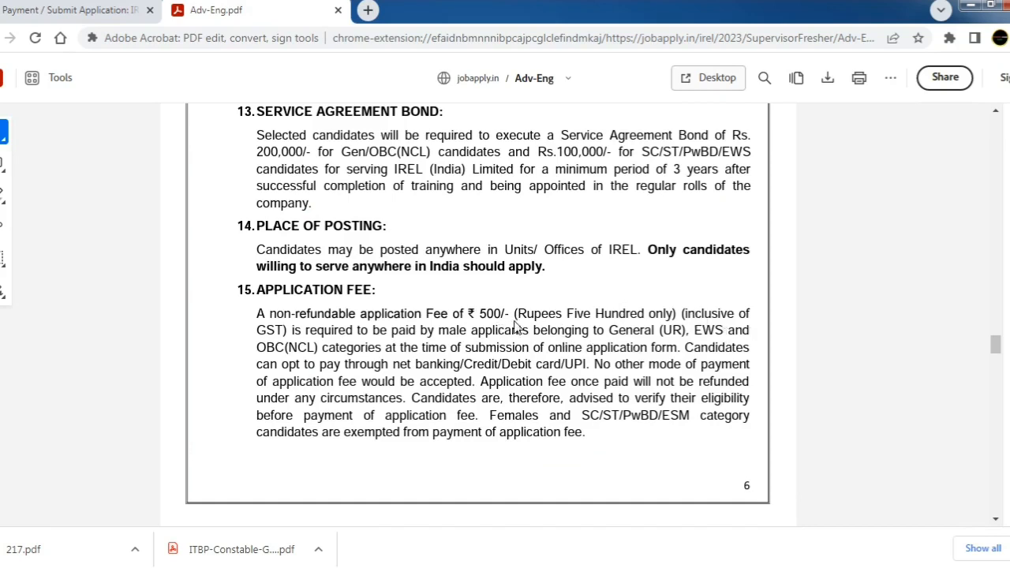
pyautogui.moveTo(509, 313); pyautogui.dragTo(467, 313)
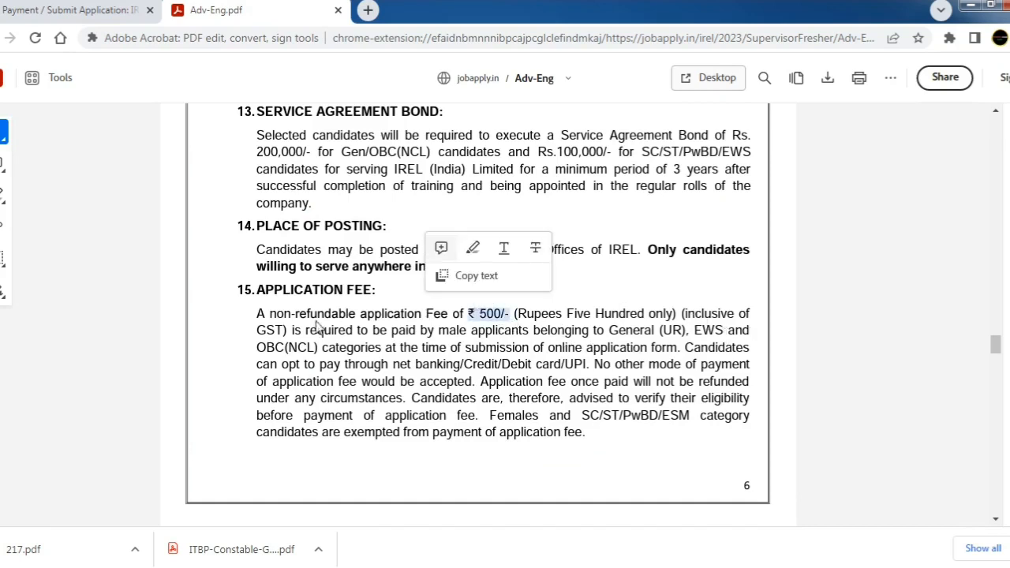
pyautogui.moveTo(319, 313); pyautogui.dragTo(448, 313)
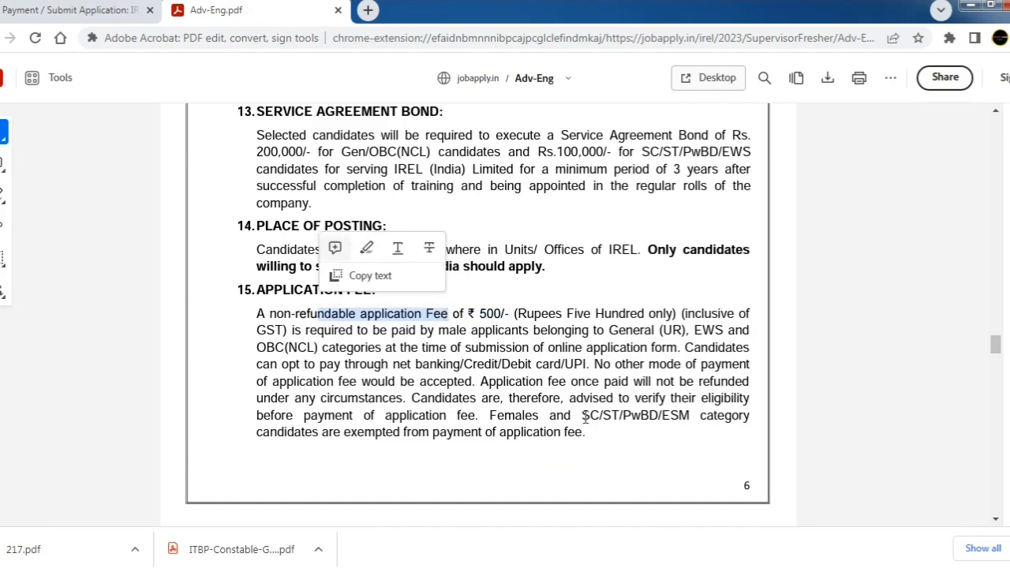
pyautogui.moveTo(698, 419); pyautogui.dragTo(493, 414)
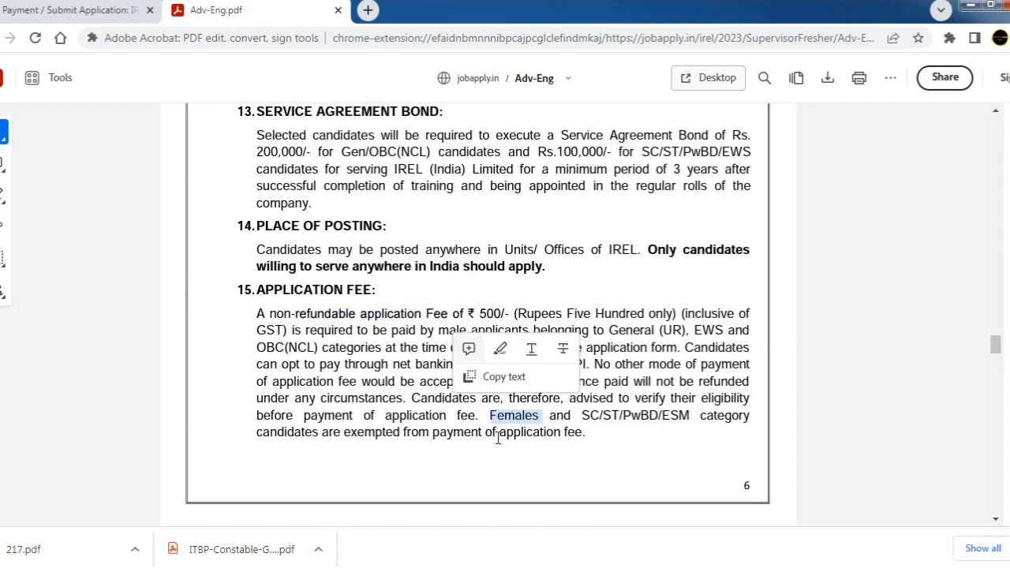
pyautogui.click(610, 341)
pyautogui.moveTo(612, 337); pyautogui.dragTo(720, 331)
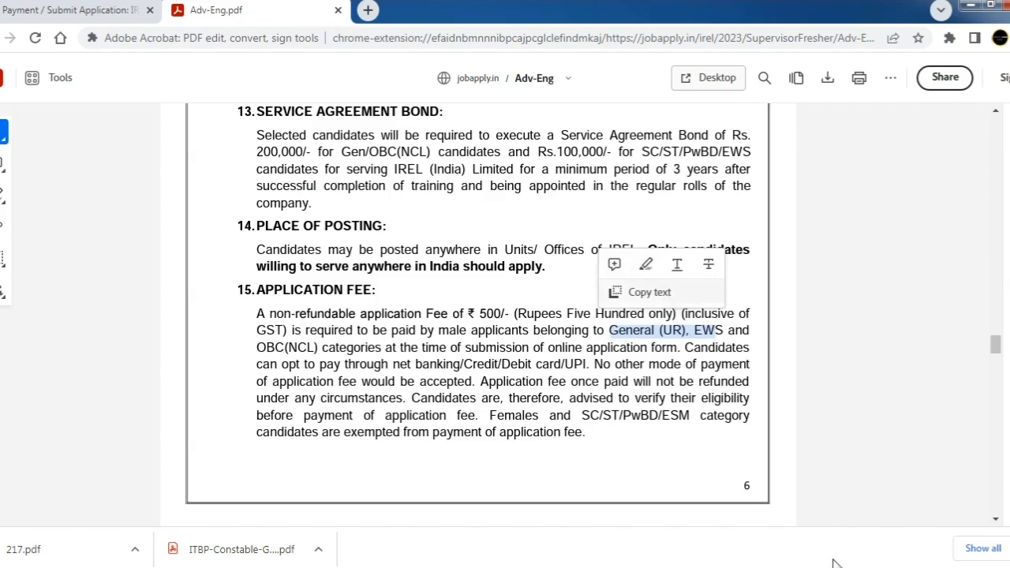
# Return to the payment and submission page, accept the undertaking with YES and submit the application
pyautogui.hotkey('ctrl', 'shift', 'Tab')
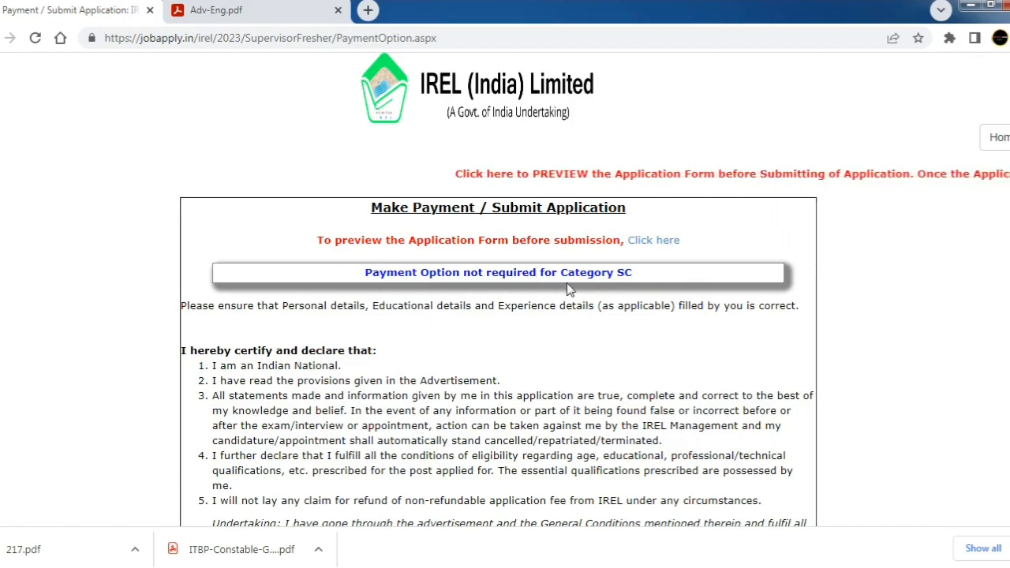
pyautogui.moveTo(649, 272); pyautogui.dragTo(366, 287)
pyautogui.scroll(-3, 601, 314)
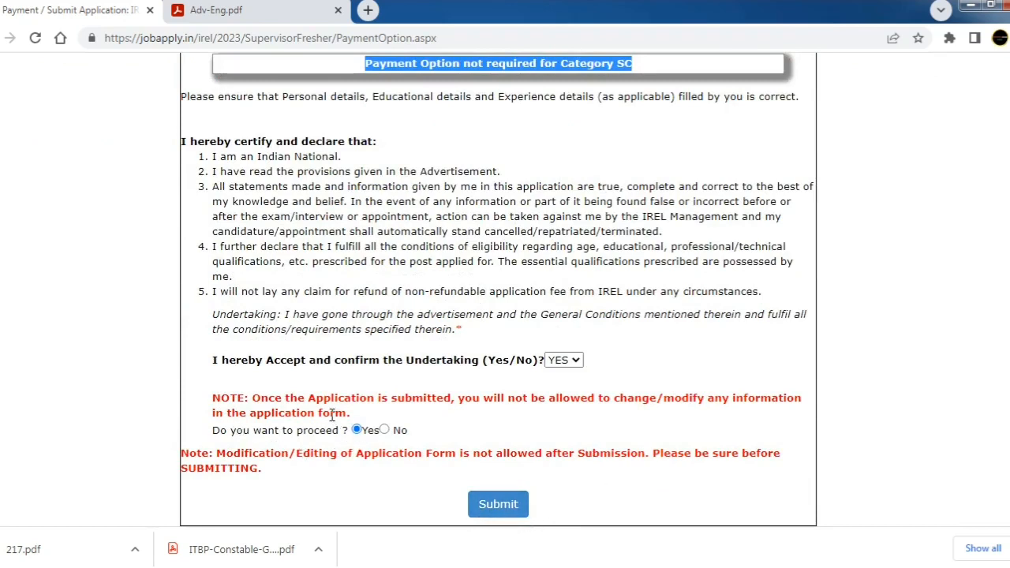
pyautogui.click(570, 360)
pyautogui.click(572, 388)
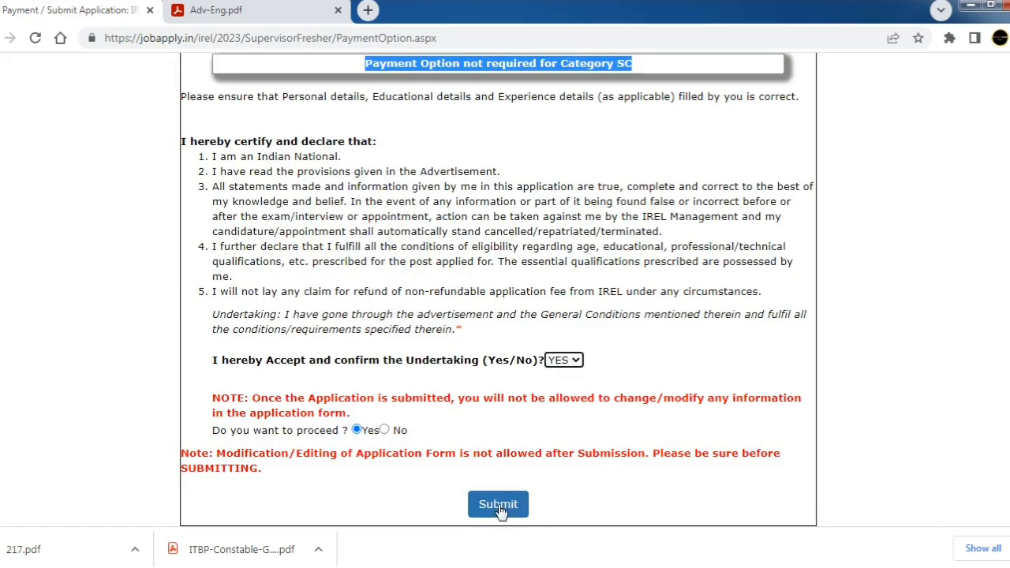
pyautogui.click(499, 509)
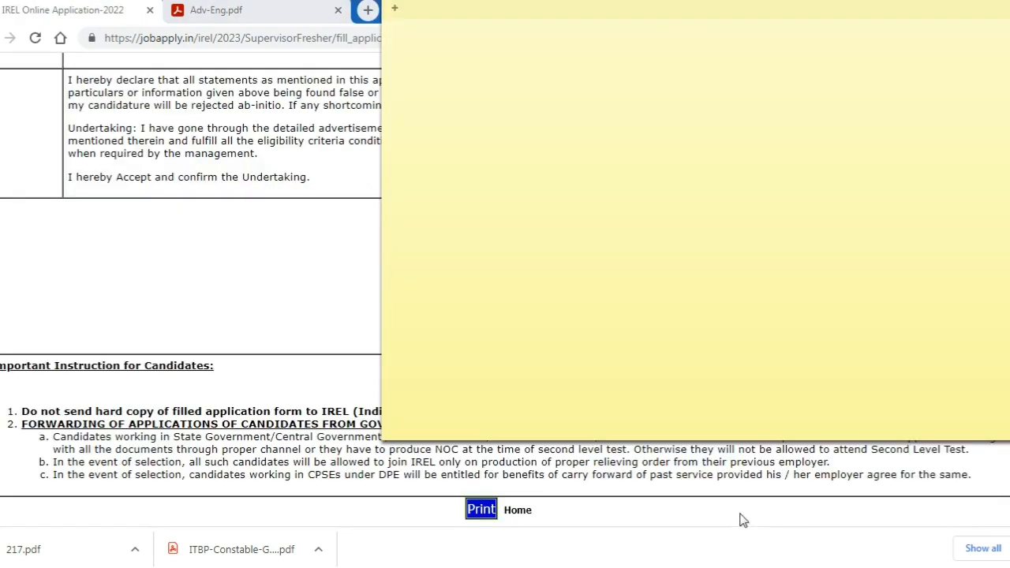